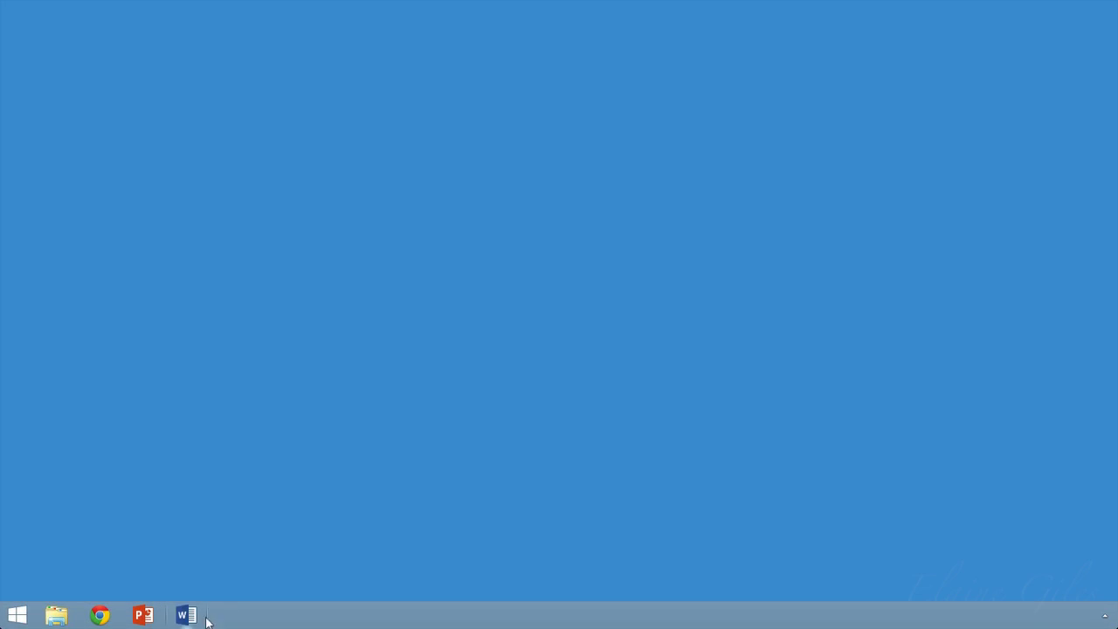
# Start Word and search the online templates for "calendar"
pyautogui.click(190, 615)
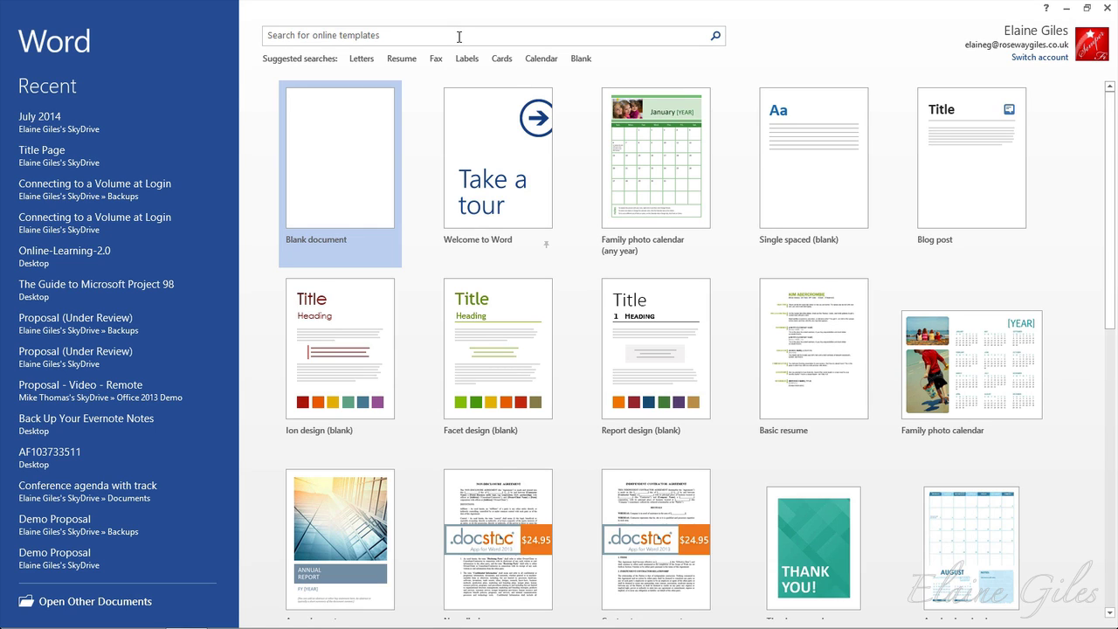
pyautogui.click(459, 36)
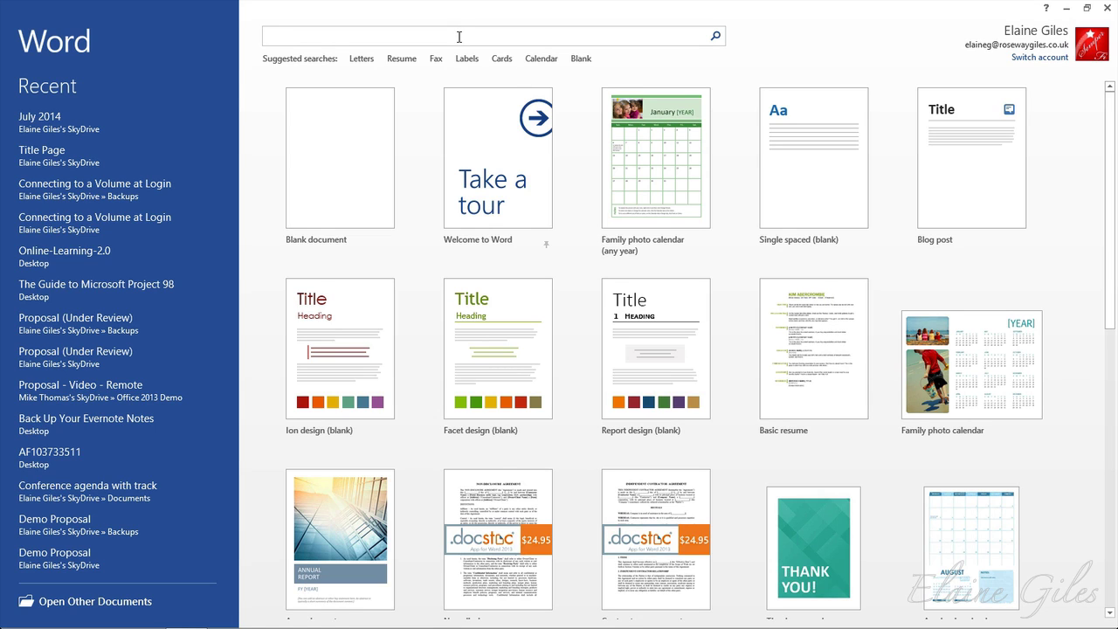
pyautogui.write('calendar')
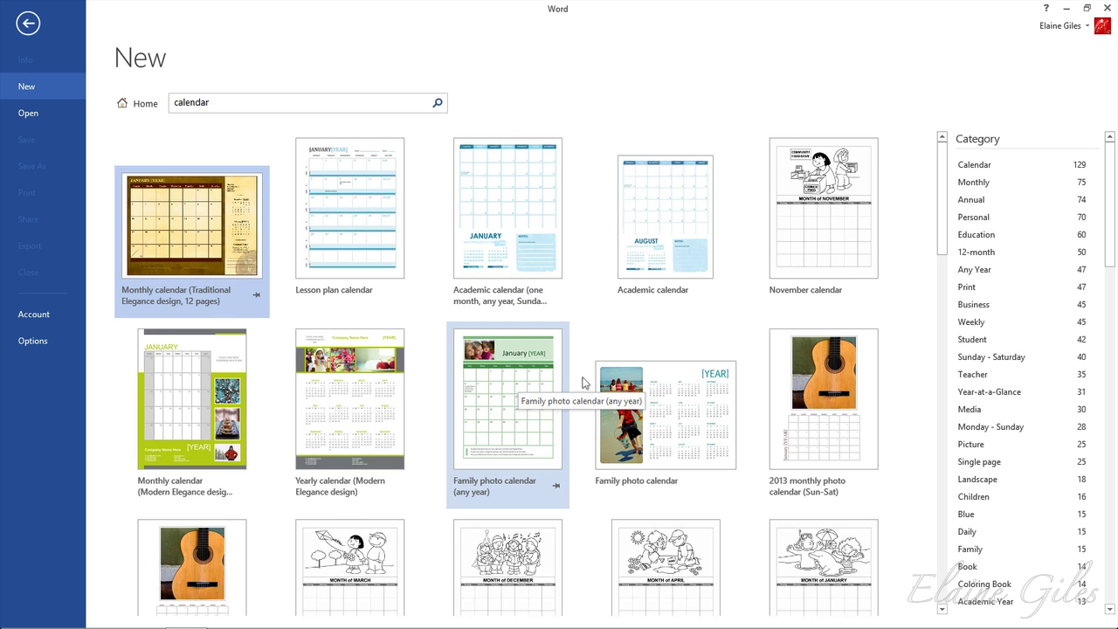
# Browse the calendar templates and create a document from the "Family photo calendar (any year)" template
pyautogui.scroll(-5, 586, 377)
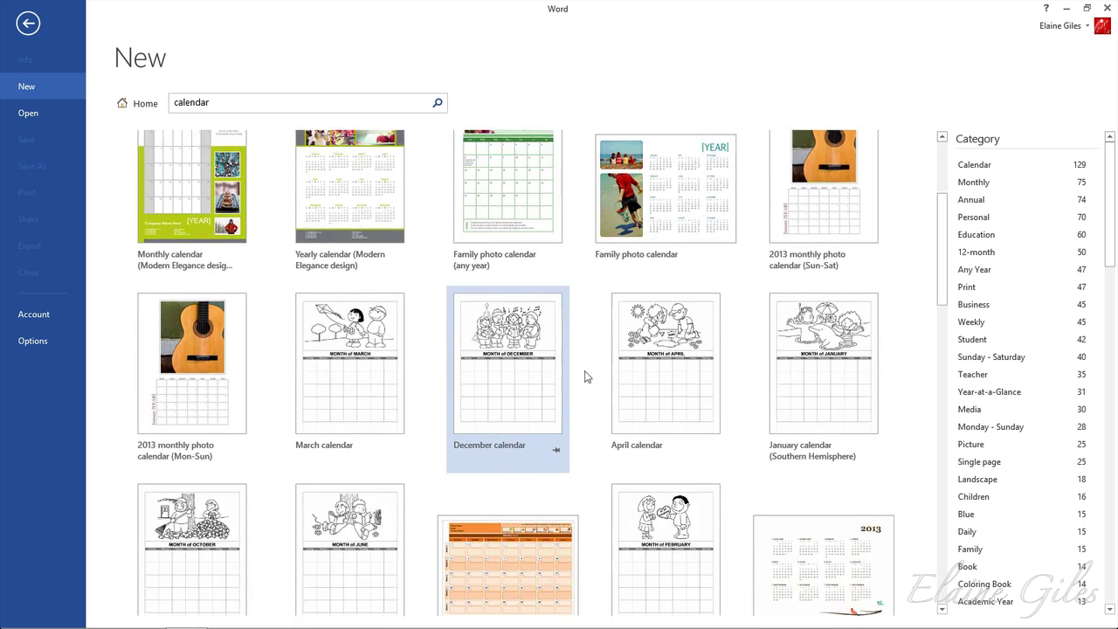
pyautogui.scroll(-4, 585, 377)
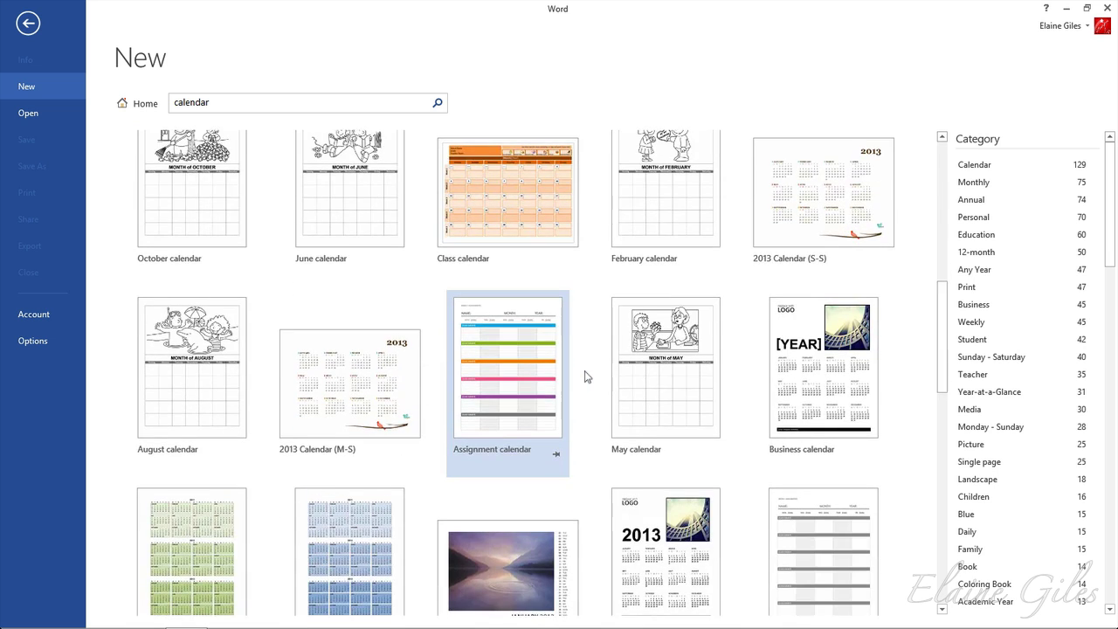
pyautogui.scroll(-2, 585, 376)
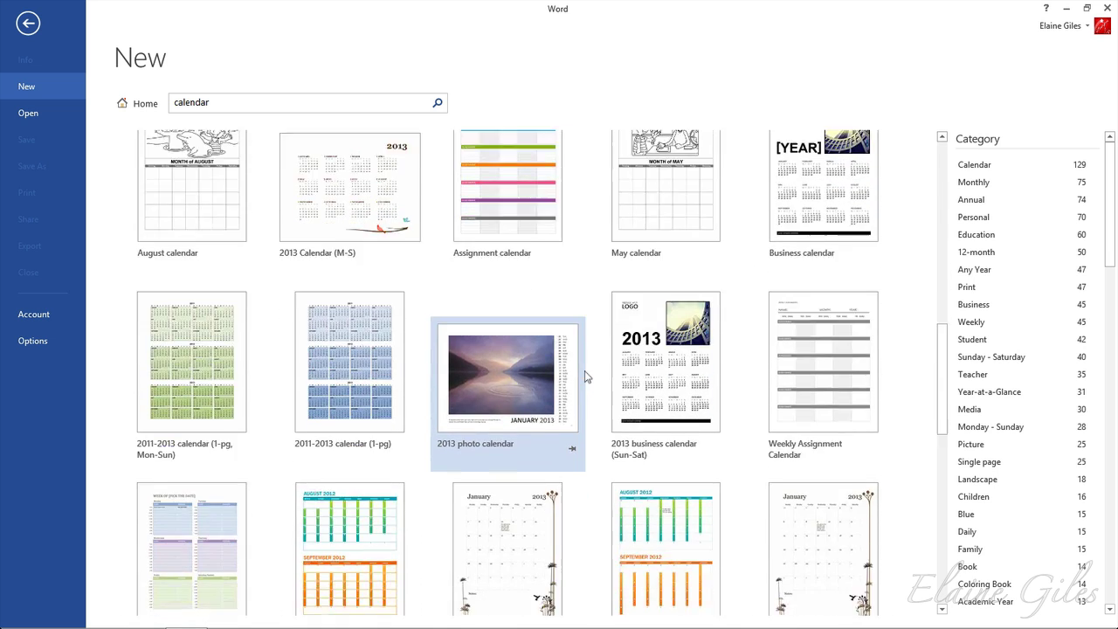
pyautogui.scroll(4, 586, 377)
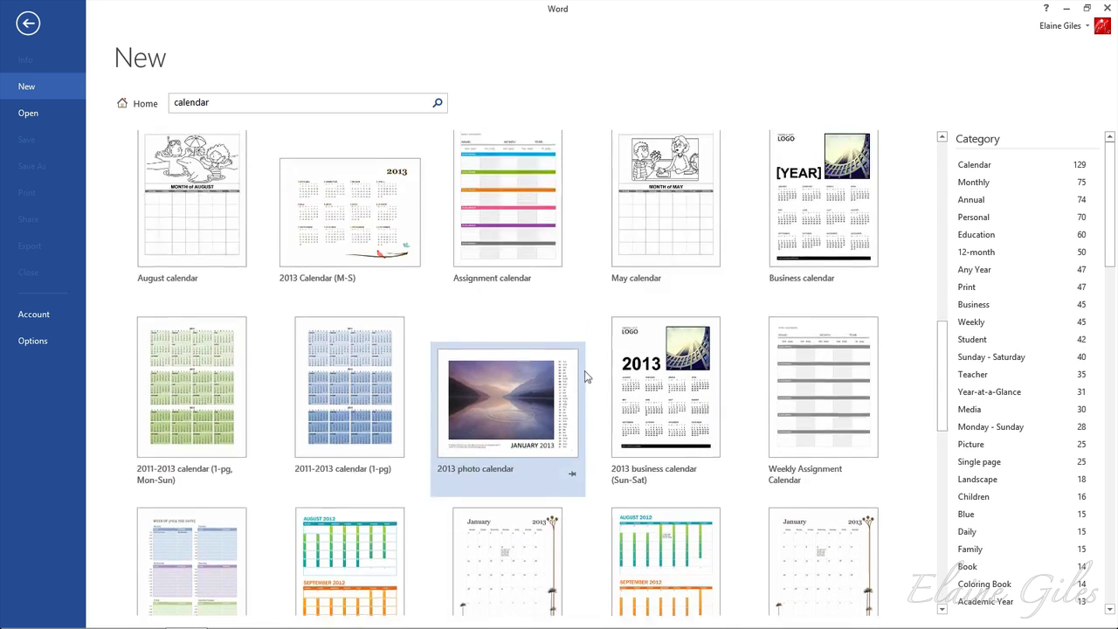
pyautogui.scroll(6, 585, 377)
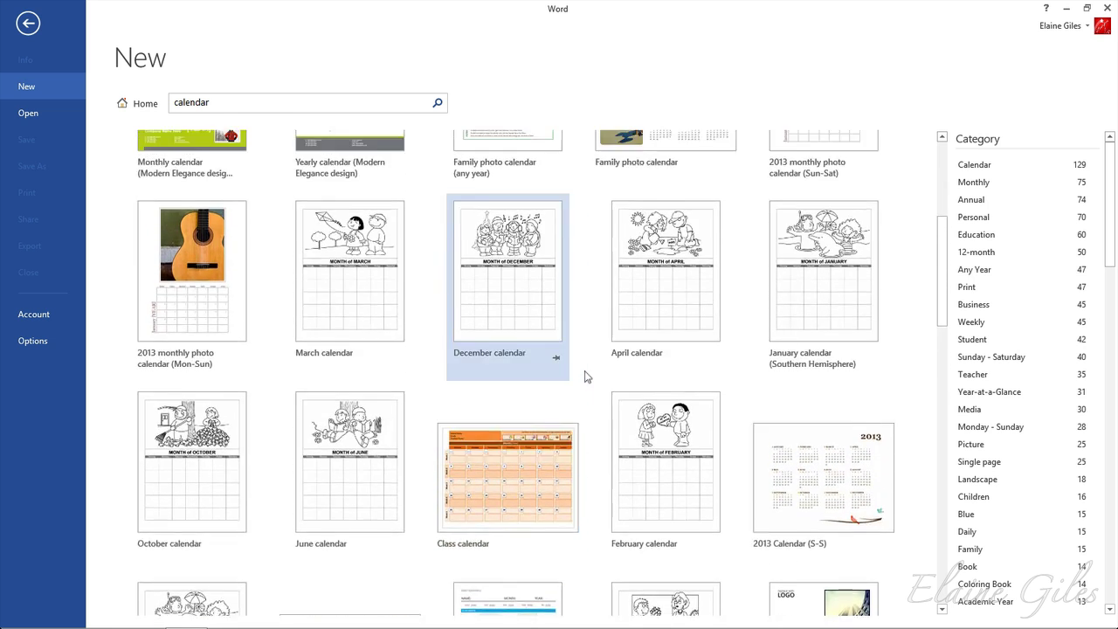
pyautogui.scroll(1, 585, 376)
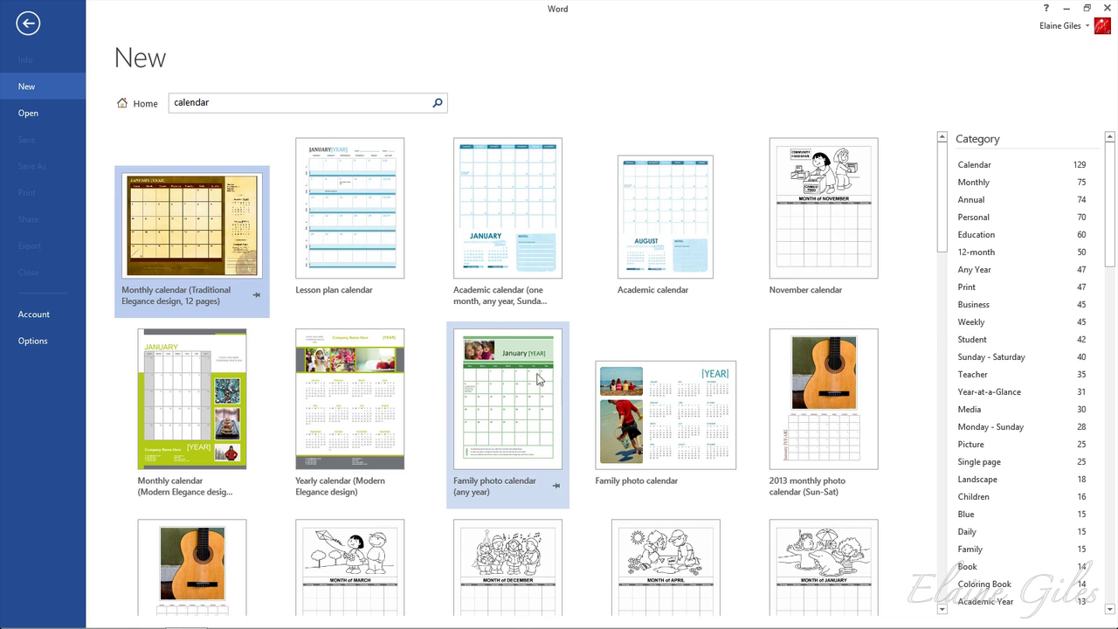
pyautogui.click(503, 393)
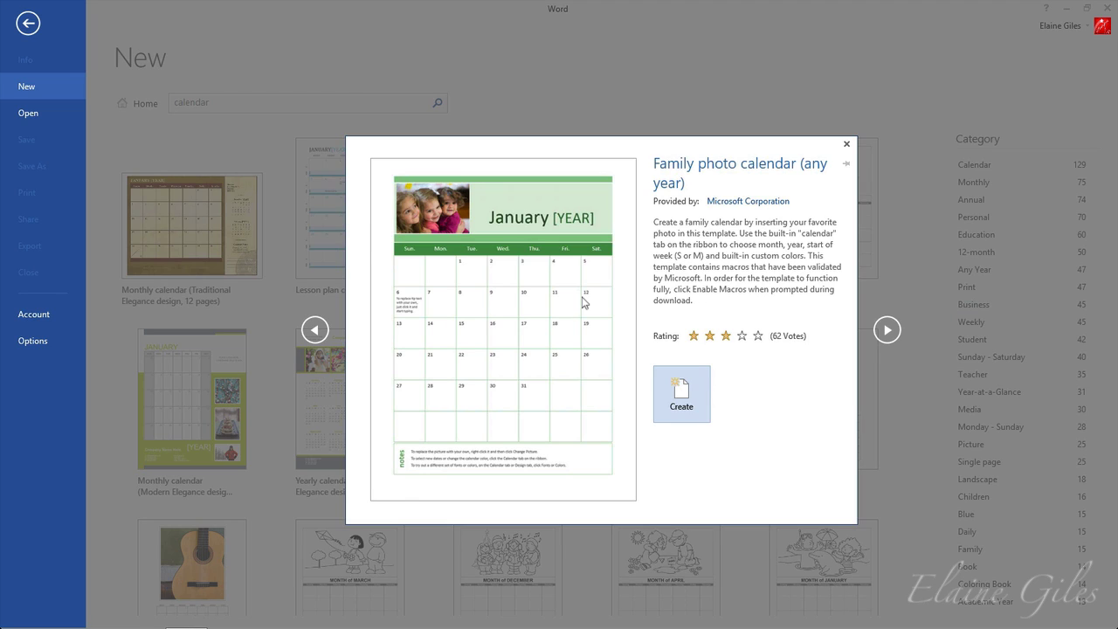
pyautogui.click(681, 400)
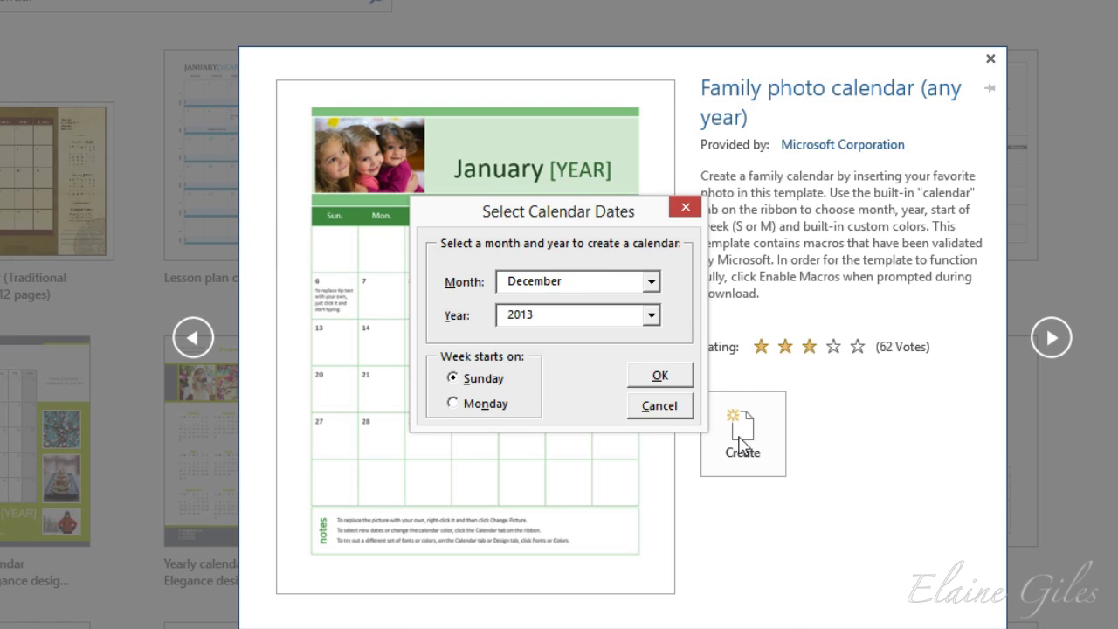
# Set the calendar dates to January 2014 with weeks starting on Monday, and apply them to the new calendar
pyautogui.click(652, 282)
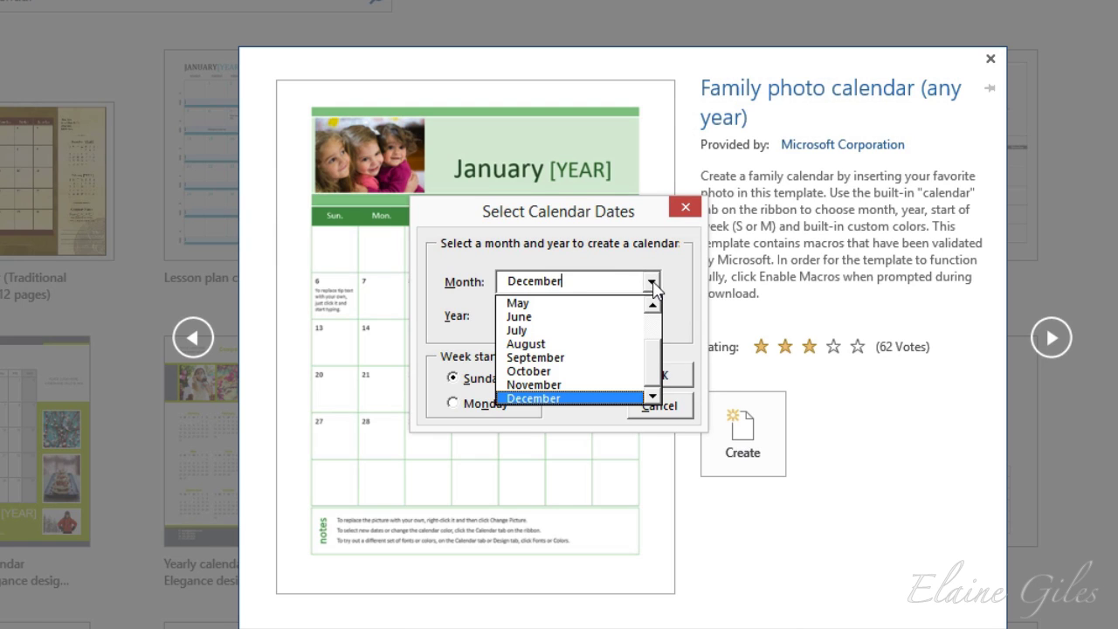
pyautogui.moveTo(656, 361); pyautogui.dragTo(655, 325)
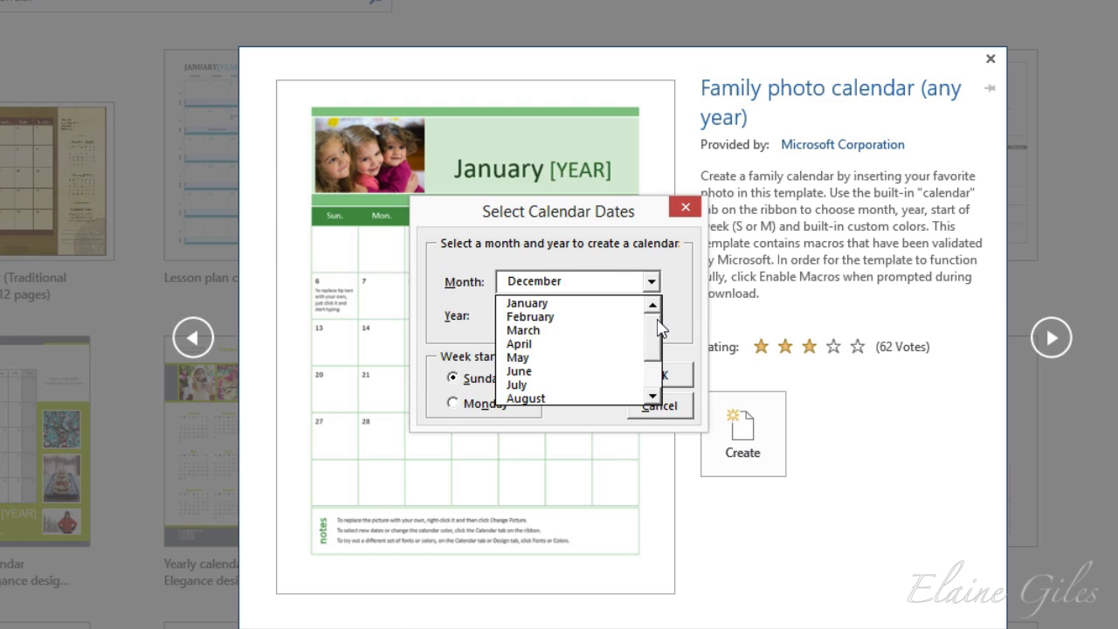
pyautogui.click(569, 305)
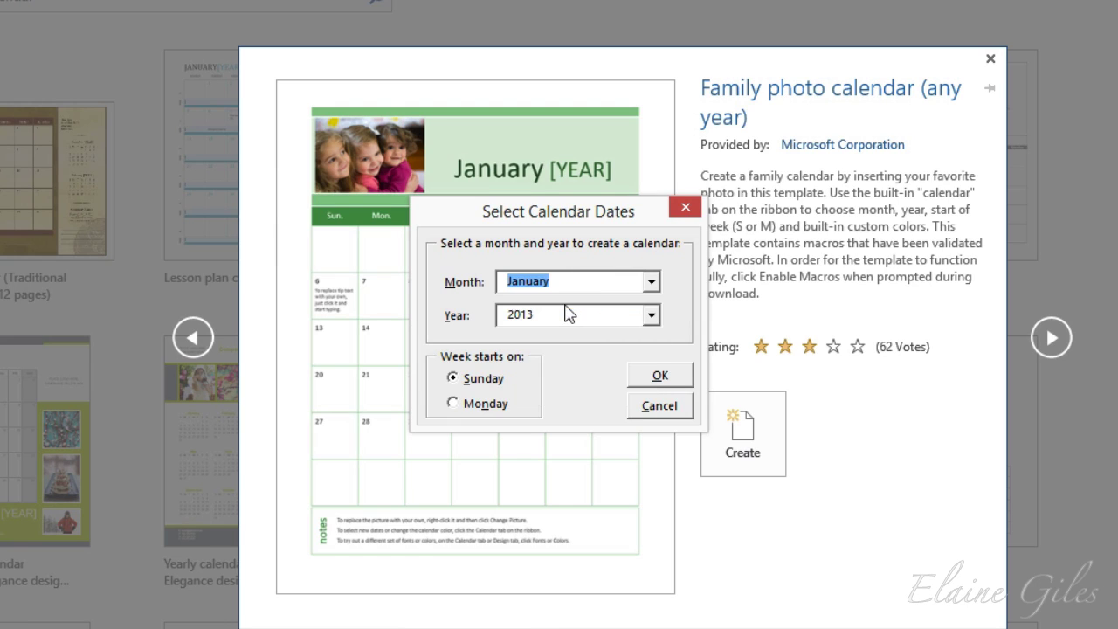
pyautogui.click(651, 316)
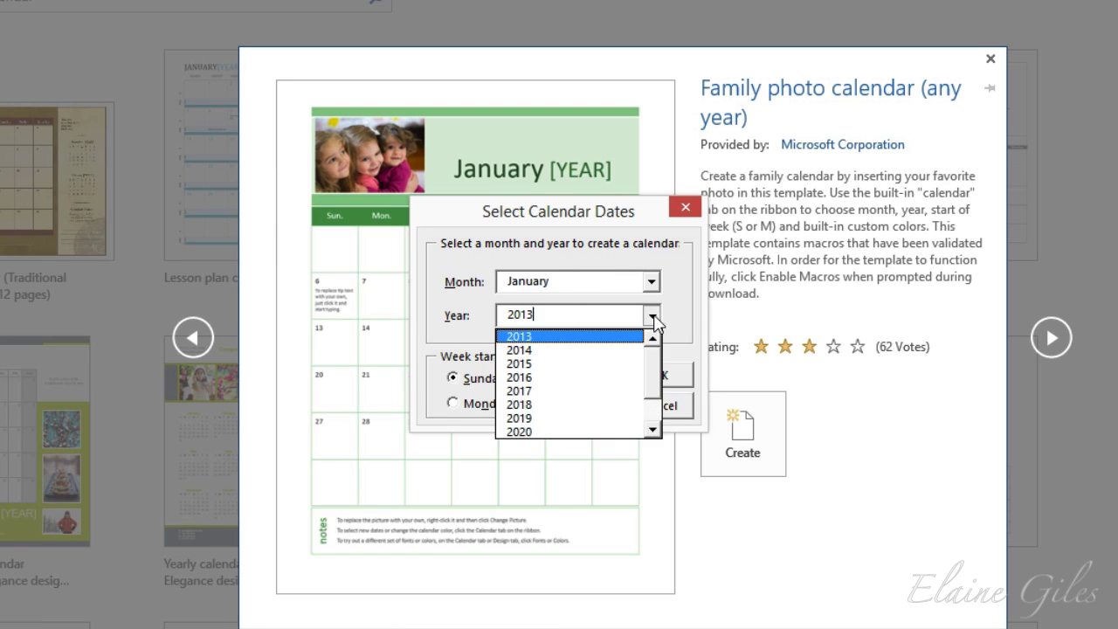
pyautogui.click(601, 350)
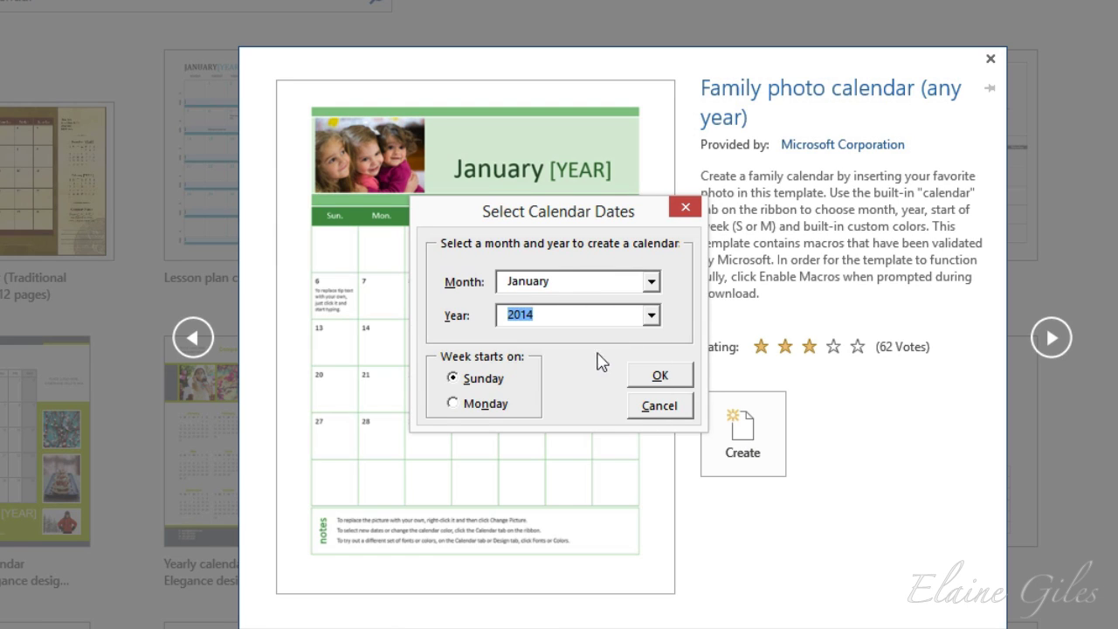
pyautogui.click(498, 405)
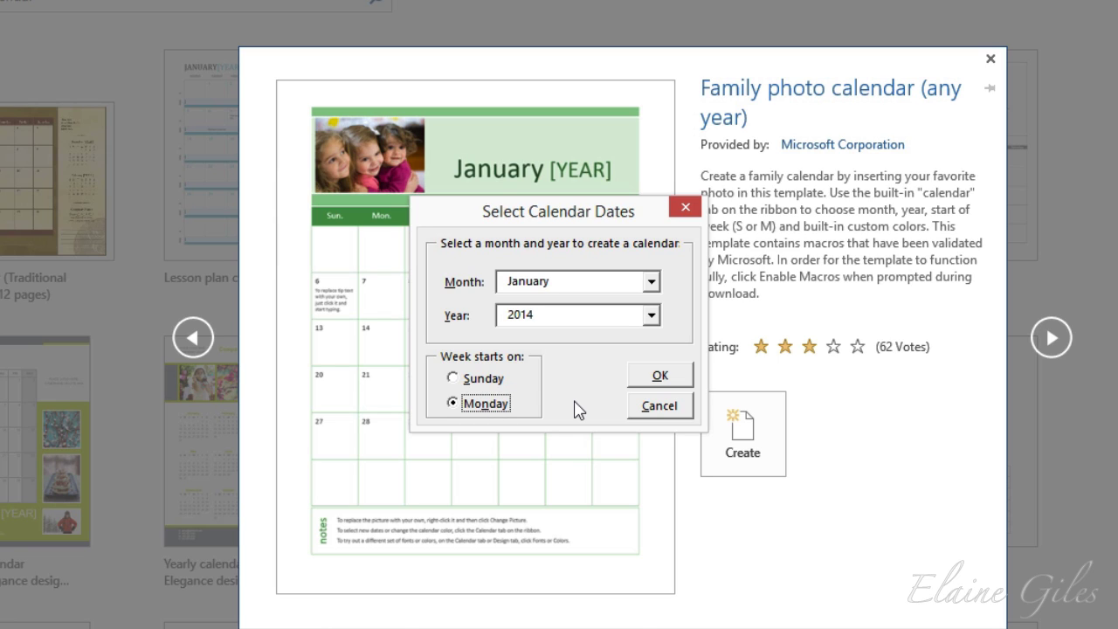
pyautogui.click(656, 377)
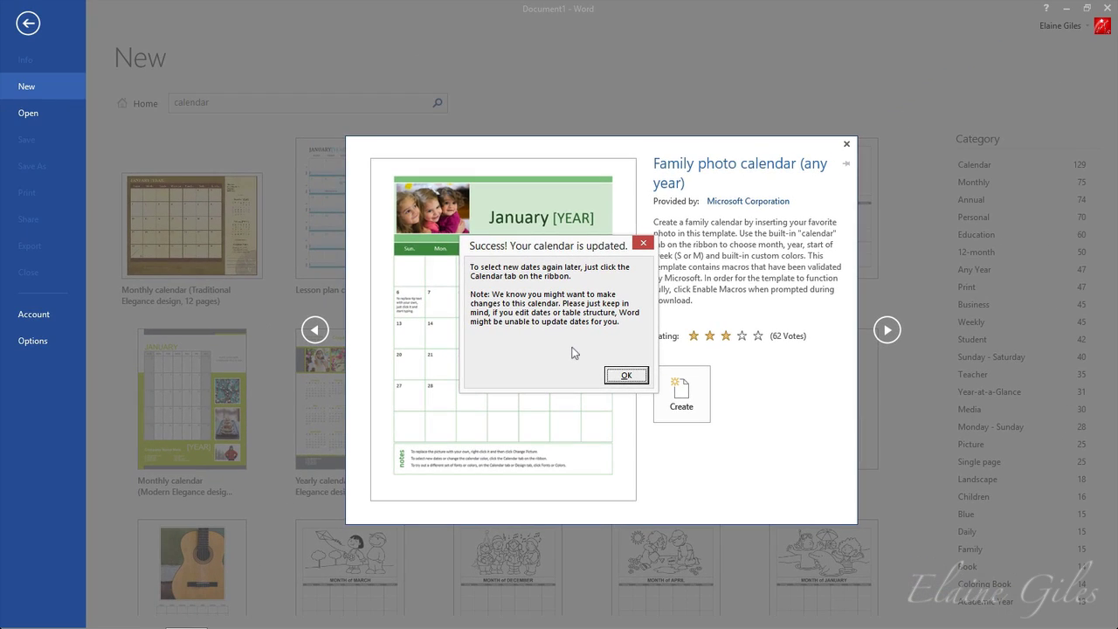
pyautogui.click(625, 375)
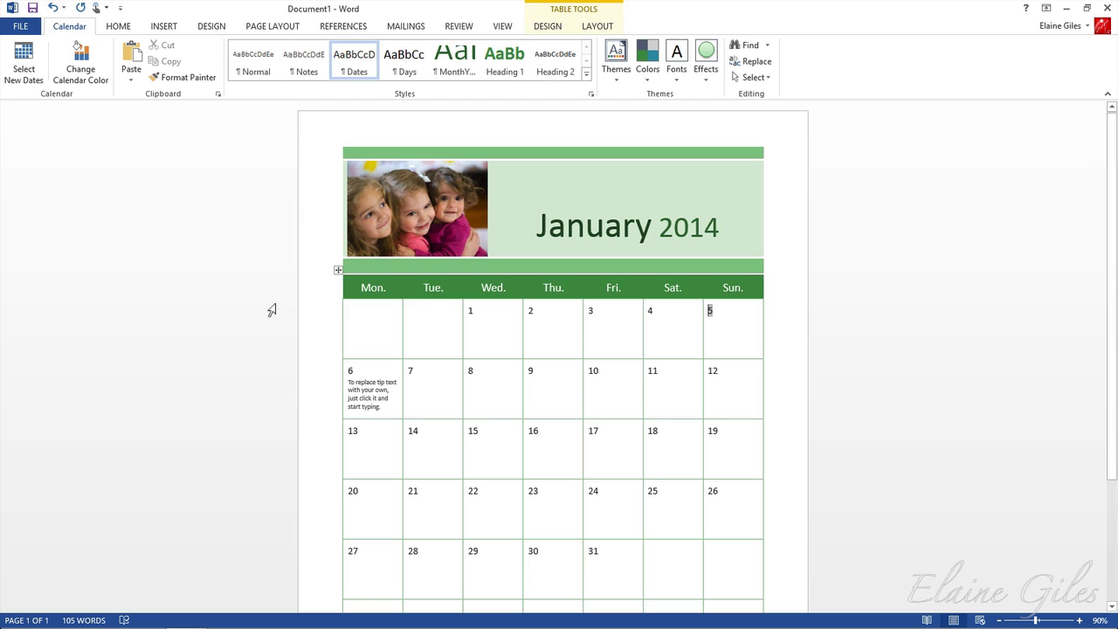
# Look over the calendar page and select new calendar dates for February 2014
pyautogui.click(315, 546)
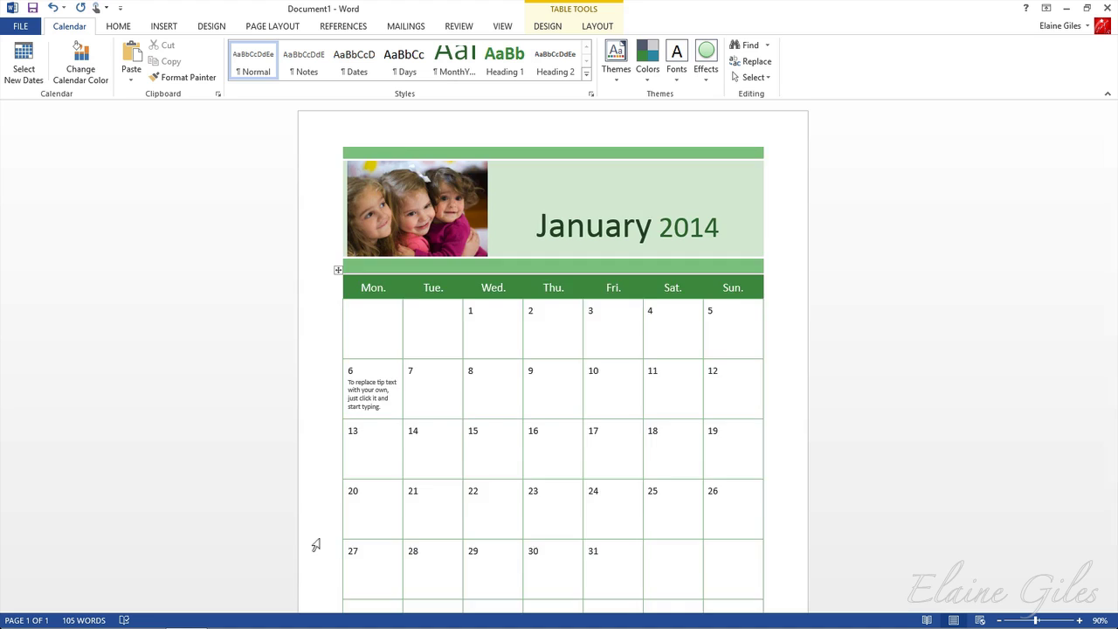
pyautogui.scroll(-4, 315, 546)
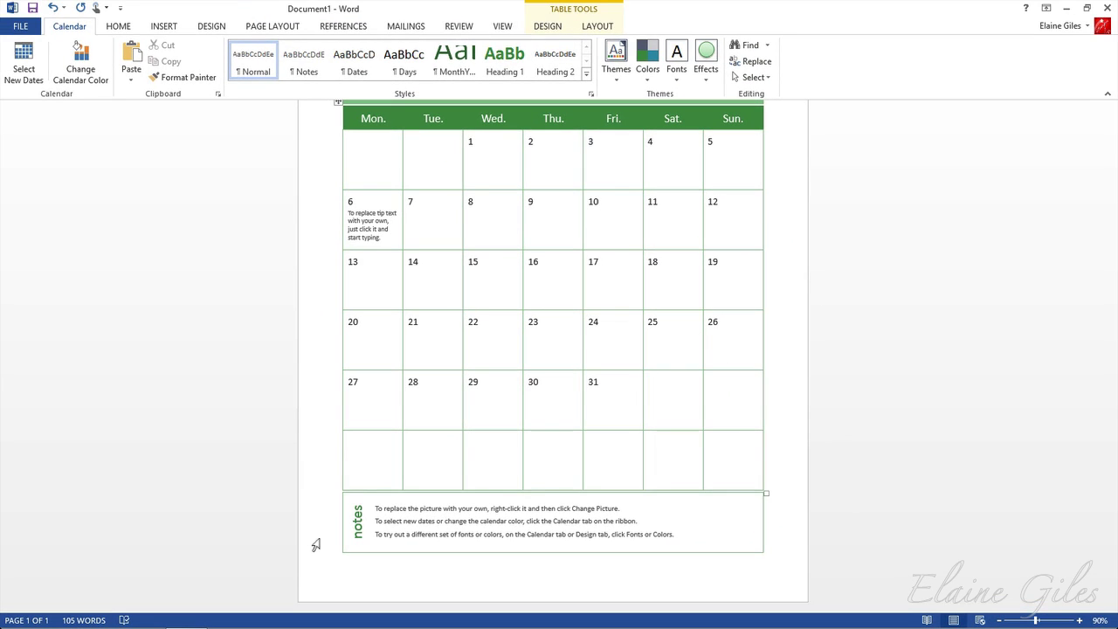
pyautogui.scroll(4, 316, 545)
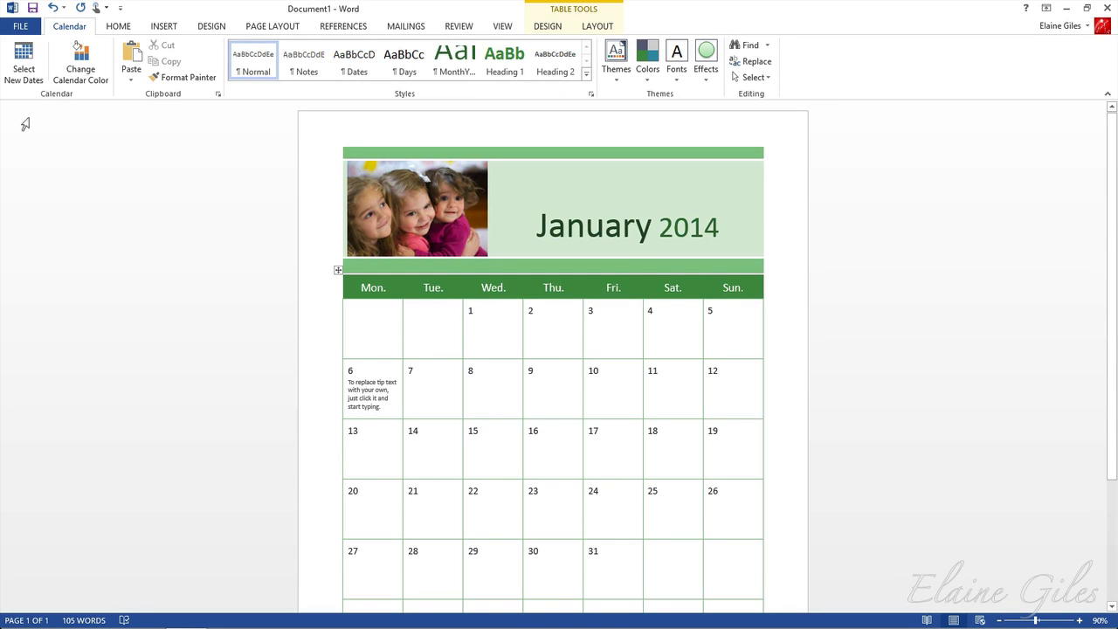
pyautogui.click(24, 61)
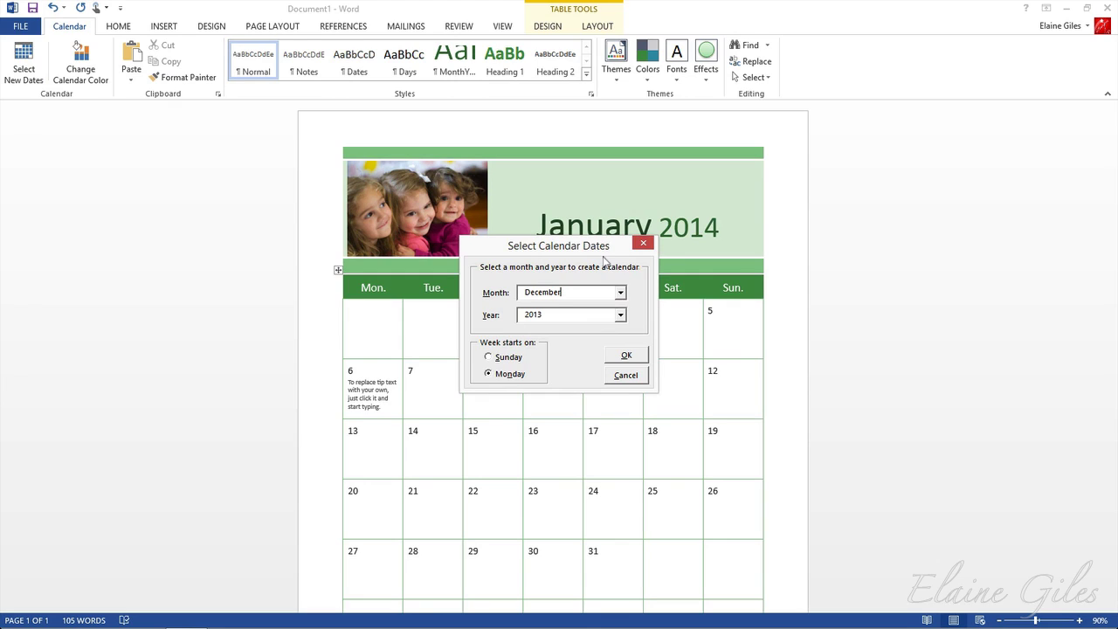
pyautogui.click(620, 292)
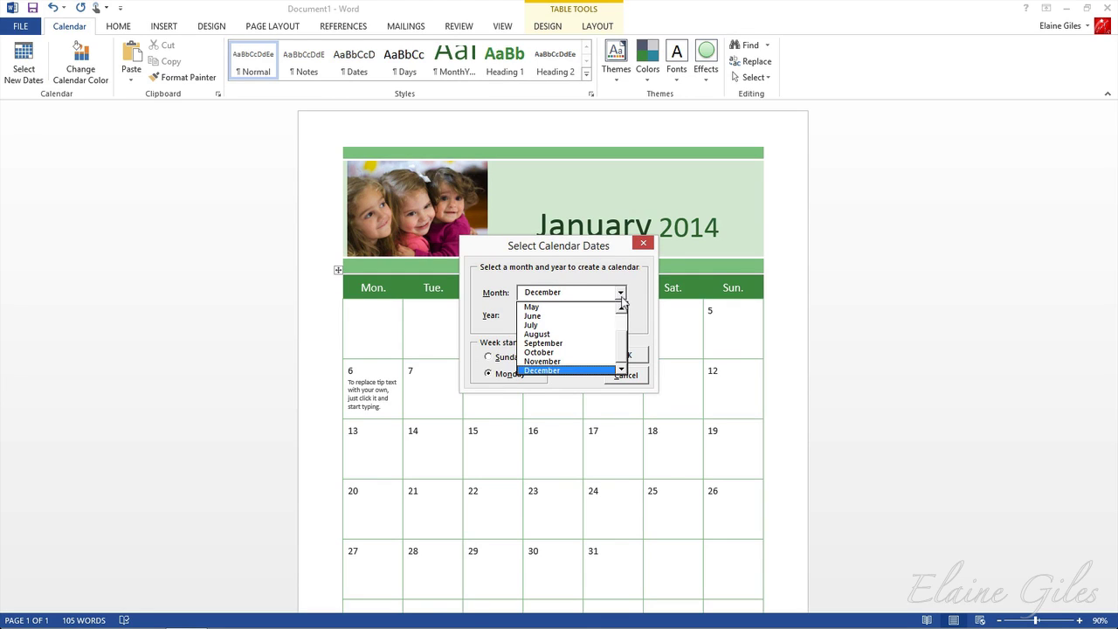
pyautogui.moveTo(623, 351); pyautogui.dragTo(627, 321)
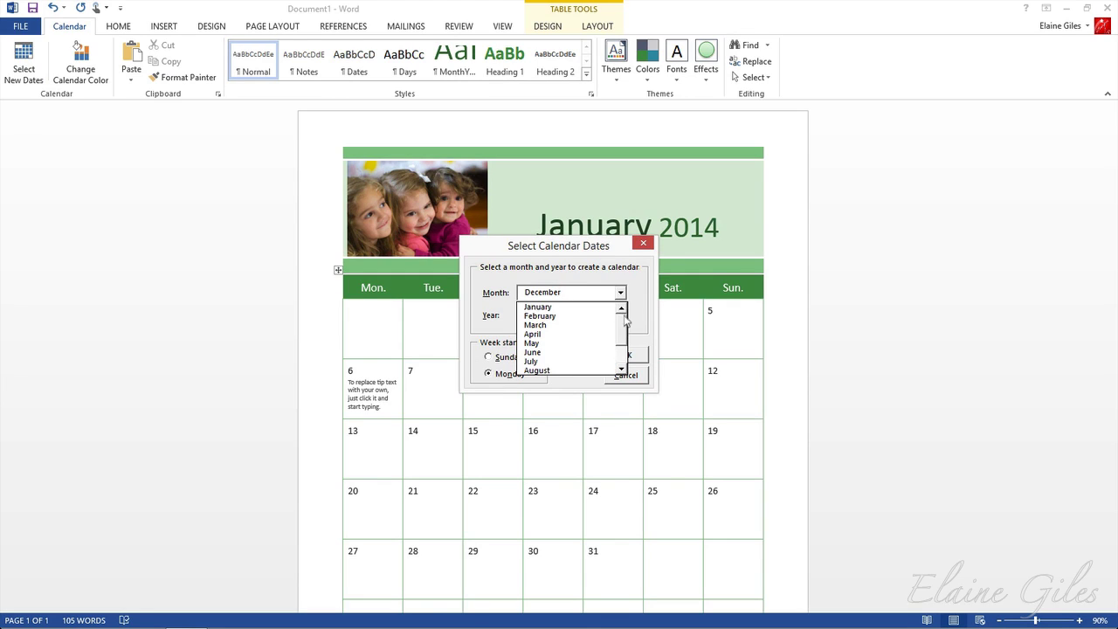
pyautogui.click(566, 317)
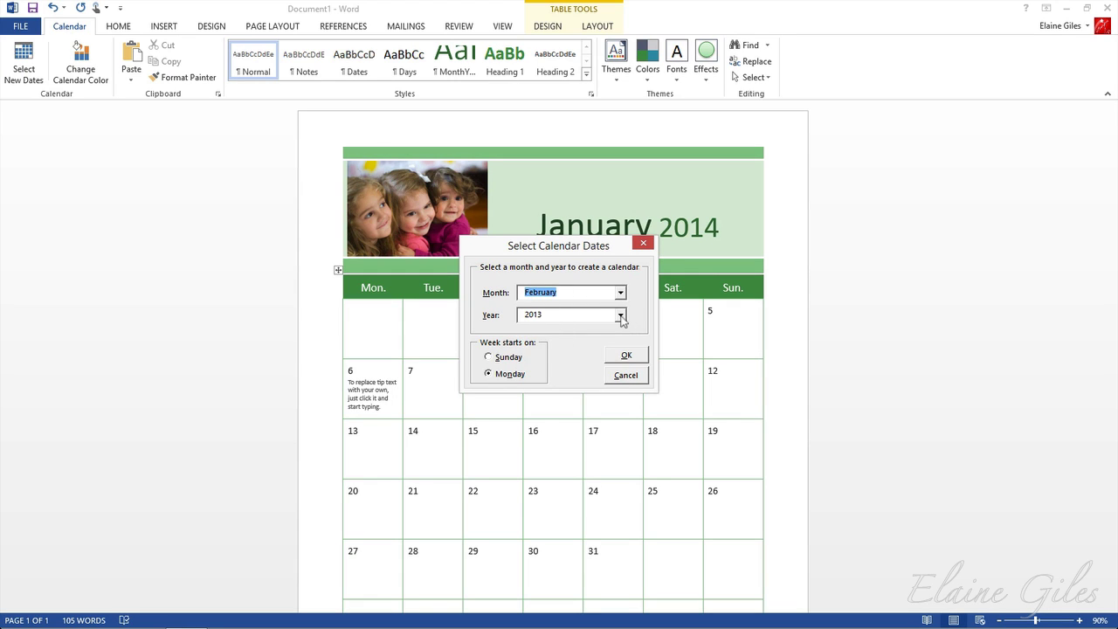
pyautogui.click(621, 316)
pyautogui.click(601, 340)
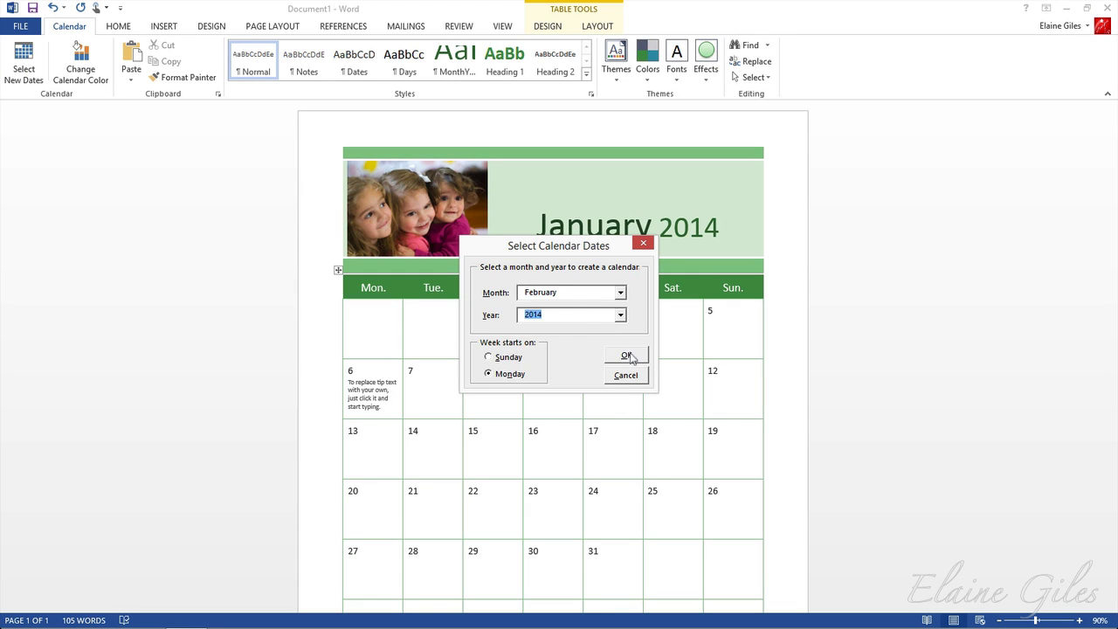
pyautogui.click(630, 355)
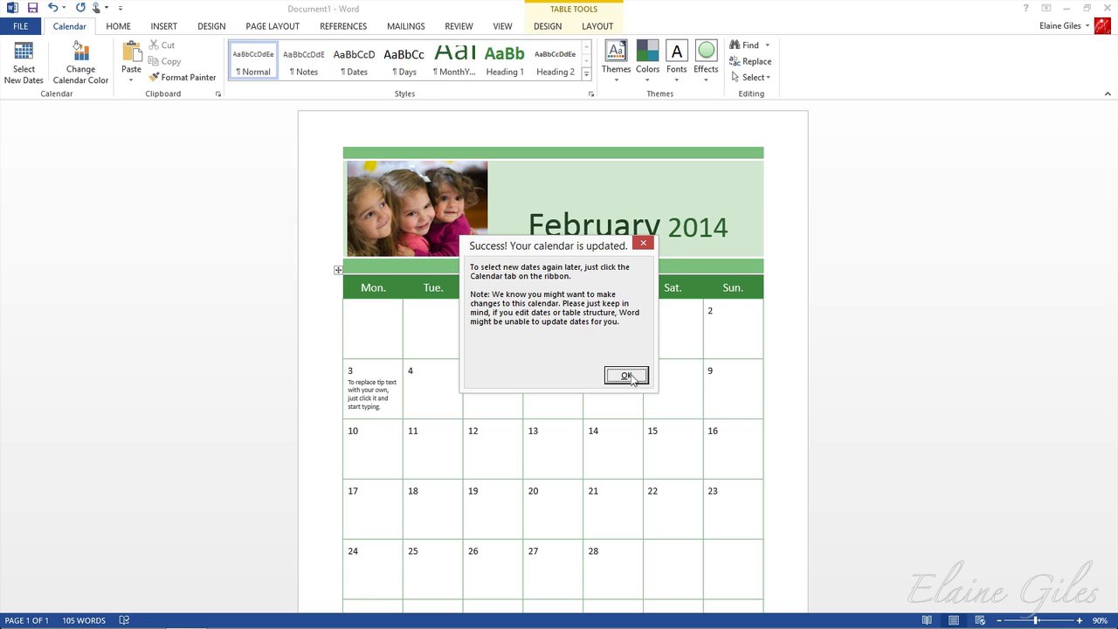
pyautogui.click(626, 375)
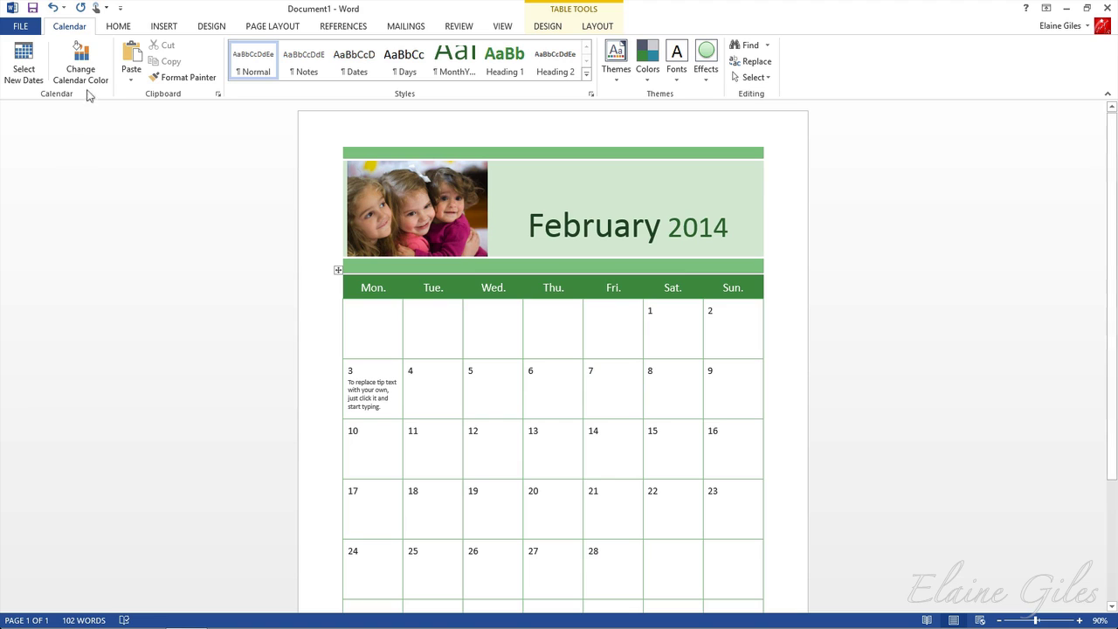
# Change the calendar color to orange
pyautogui.click(83, 68)
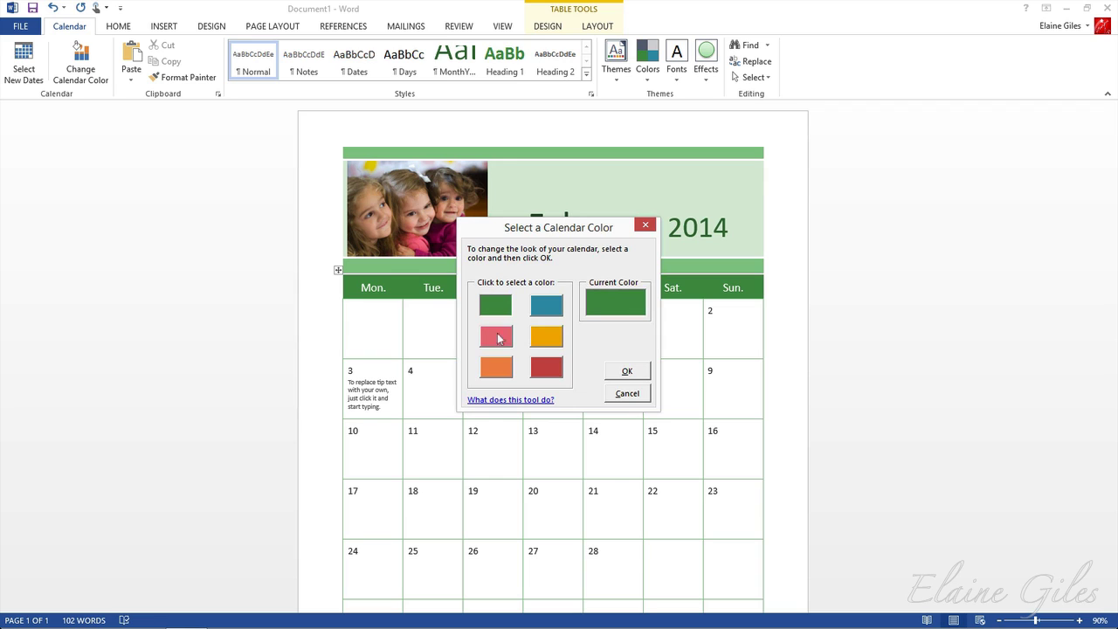
pyautogui.click(500, 369)
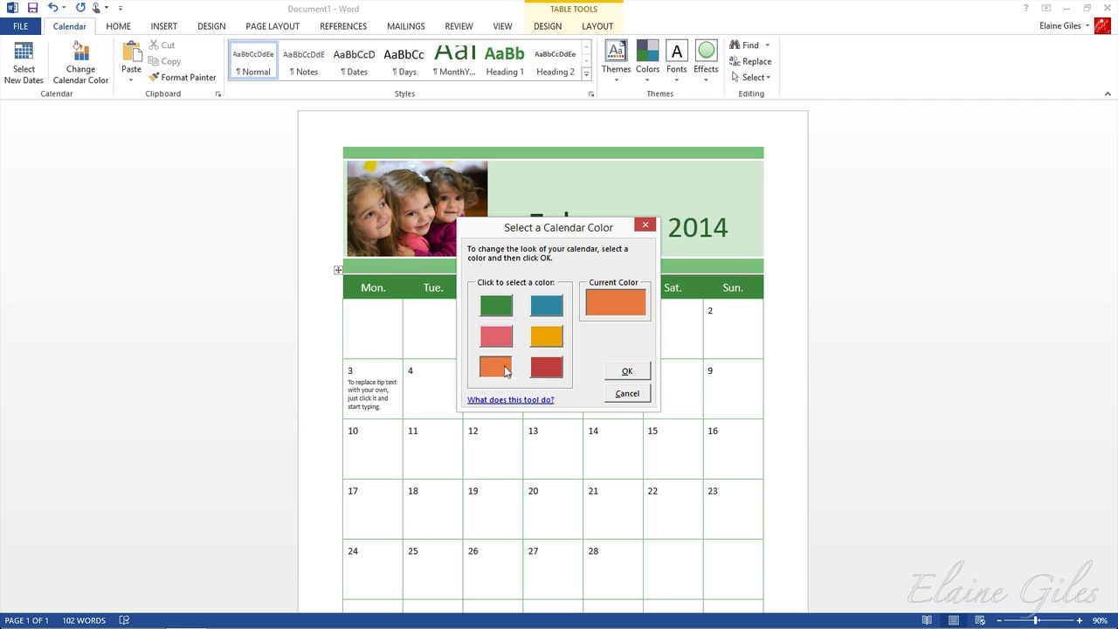
pyautogui.click(634, 374)
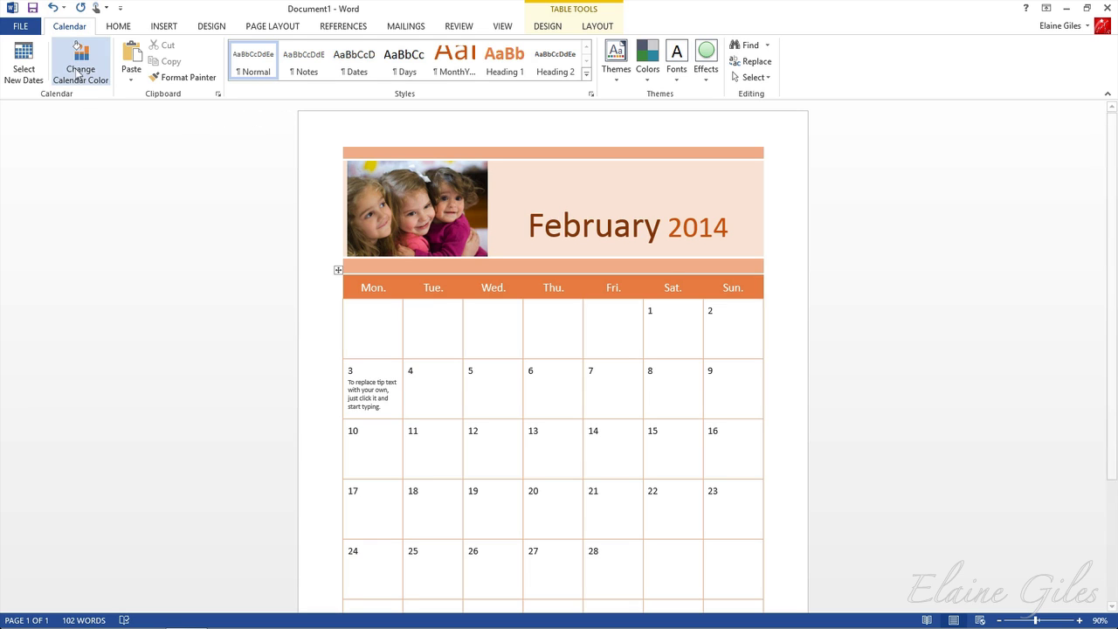
# Change the calendar color to blue
pyautogui.click(79, 71)
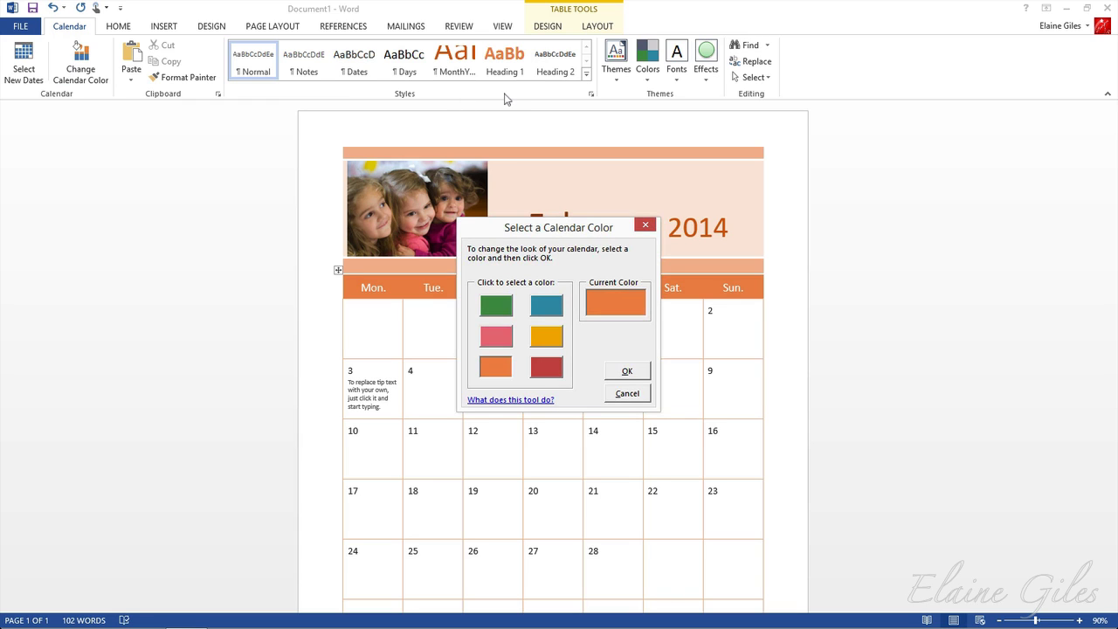
pyautogui.click(547, 308)
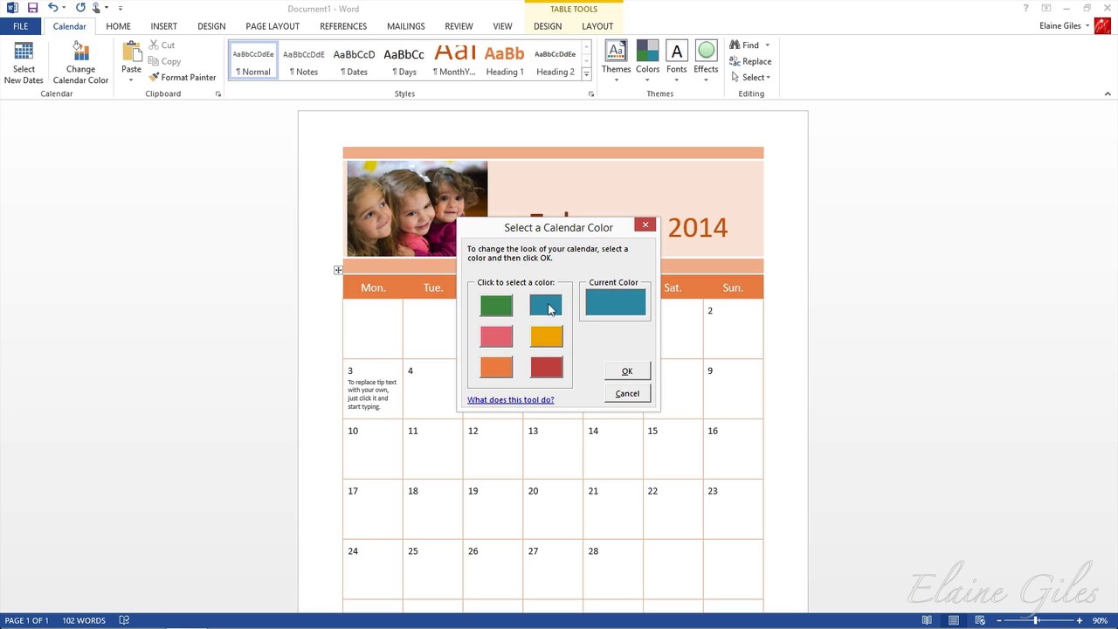
pyautogui.click(627, 372)
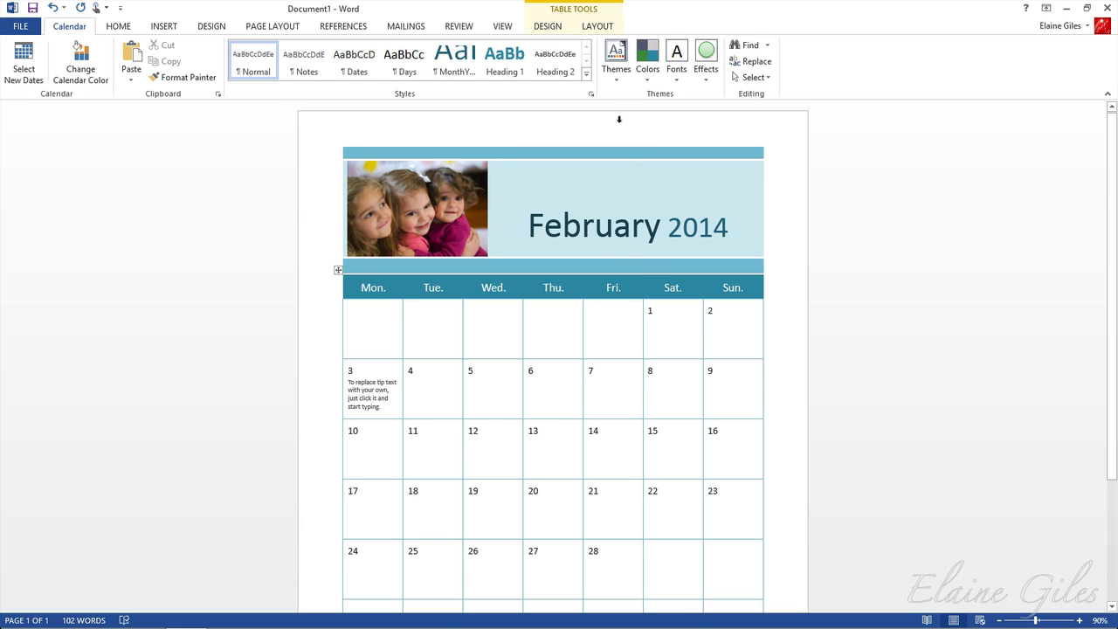
# Apply the Ion Boardroom theme to the calendar
pyautogui.click(617, 80)
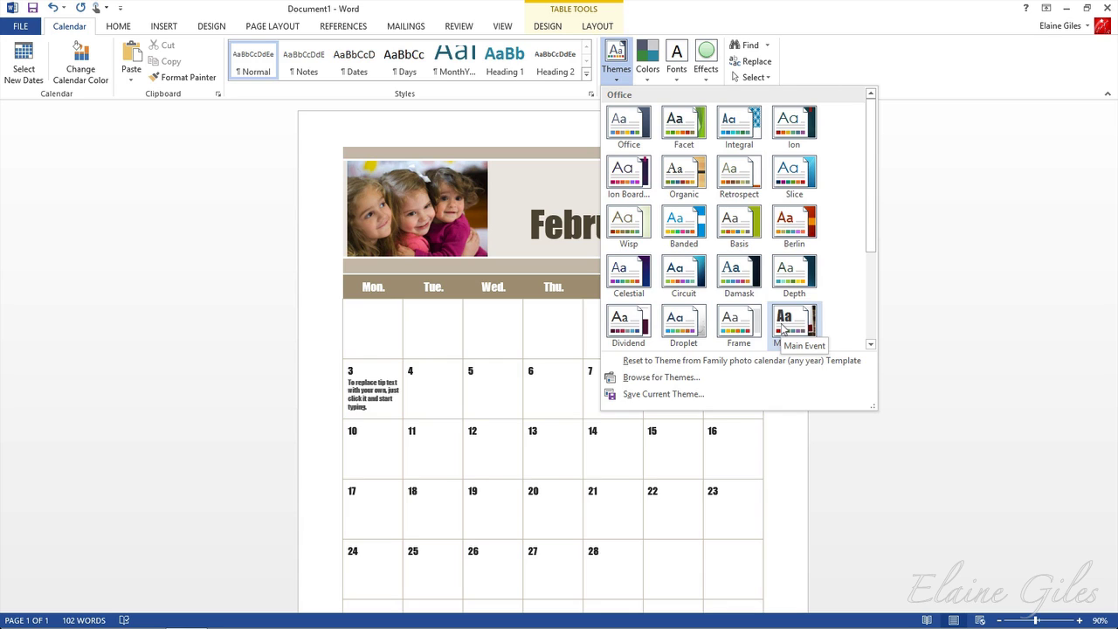
pyautogui.click(624, 176)
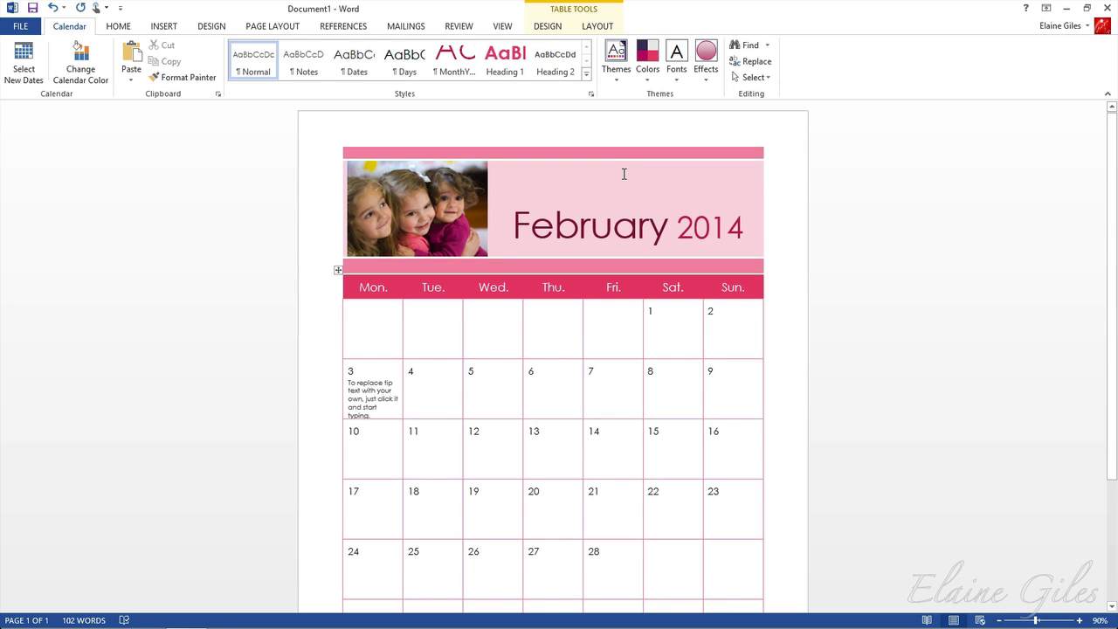
# Set the calendar's theme colors to Blue Green and its theme fonts to Tw Cen MT
pyautogui.moveTo(696, 272)
pyautogui.click(649, 82)
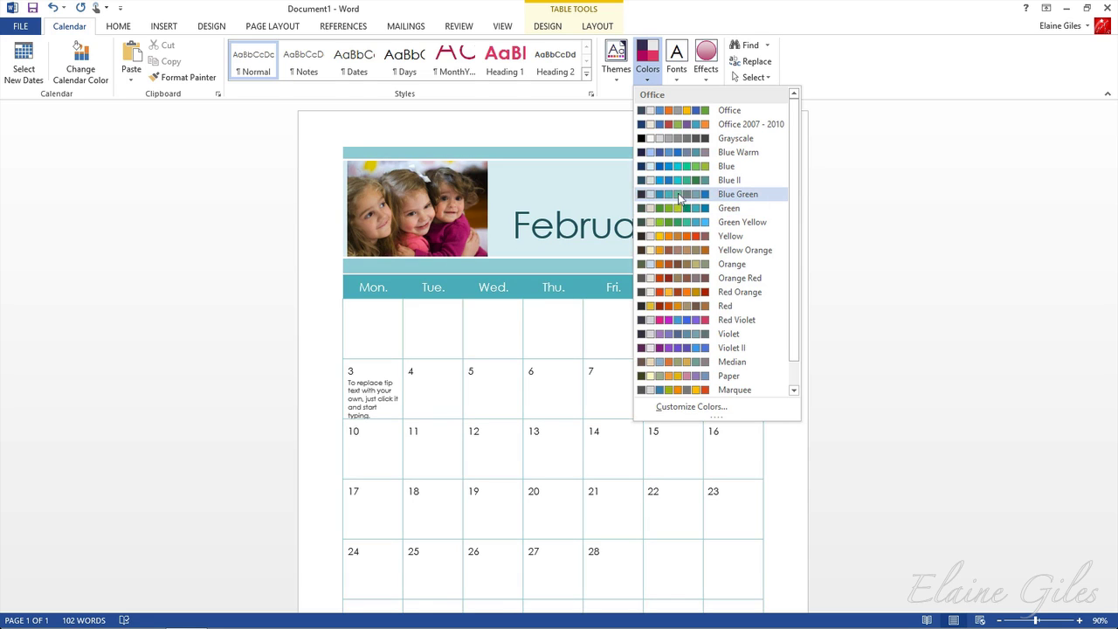
pyautogui.click(680, 196)
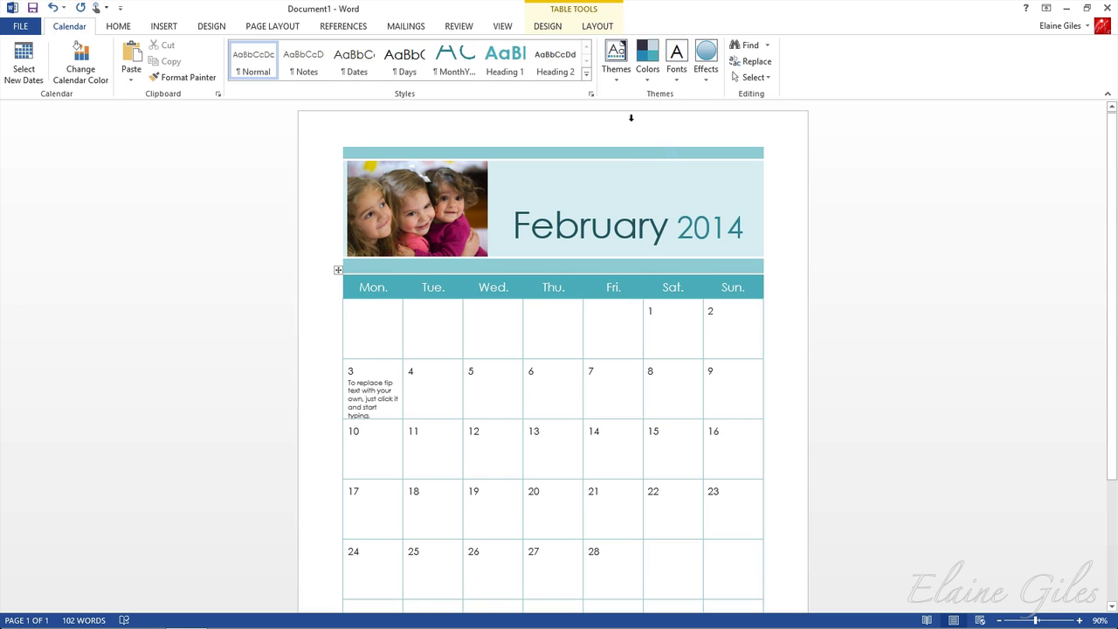
pyautogui.click(678, 80)
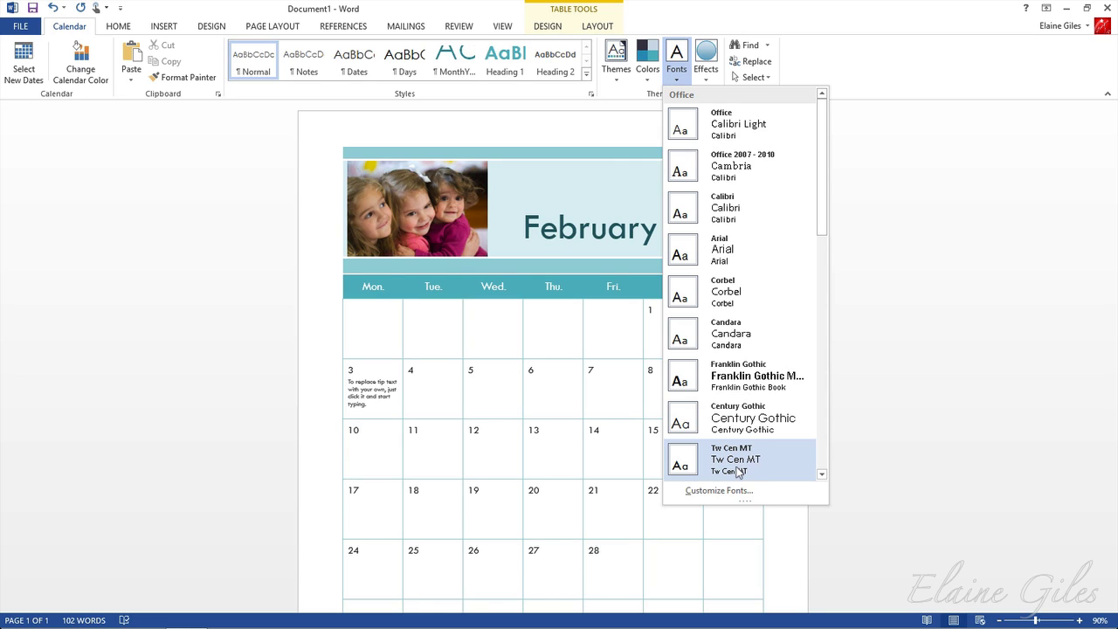
pyautogui.click(738, 472)
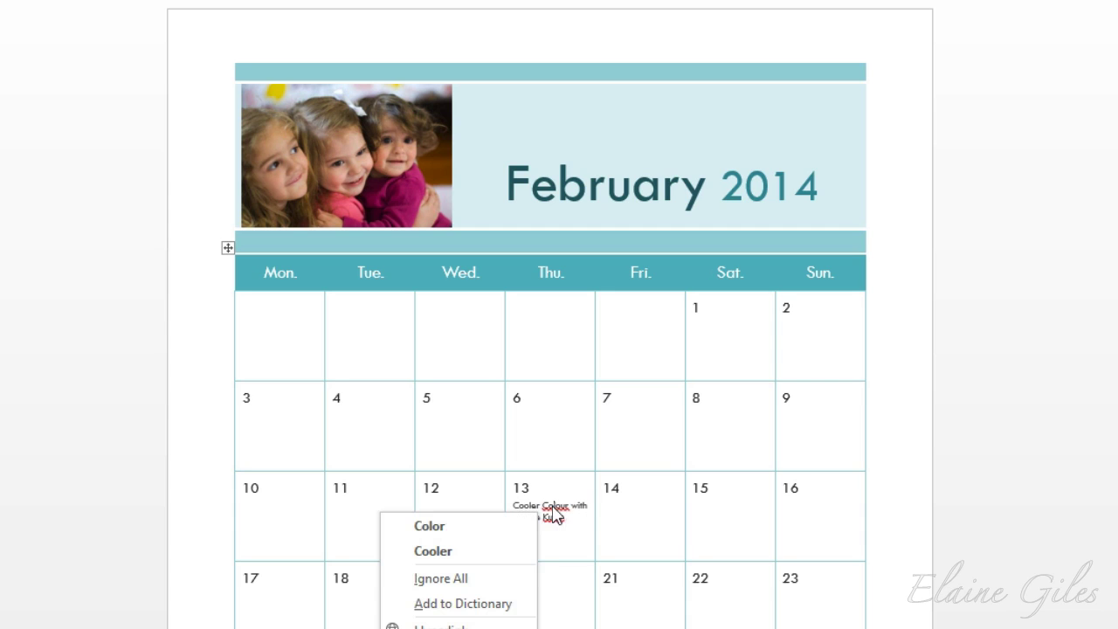
# Add the flagged words Colour and Kuler in the February 13 entry to the spelling dictionary
pyautogui.click(462, 603)
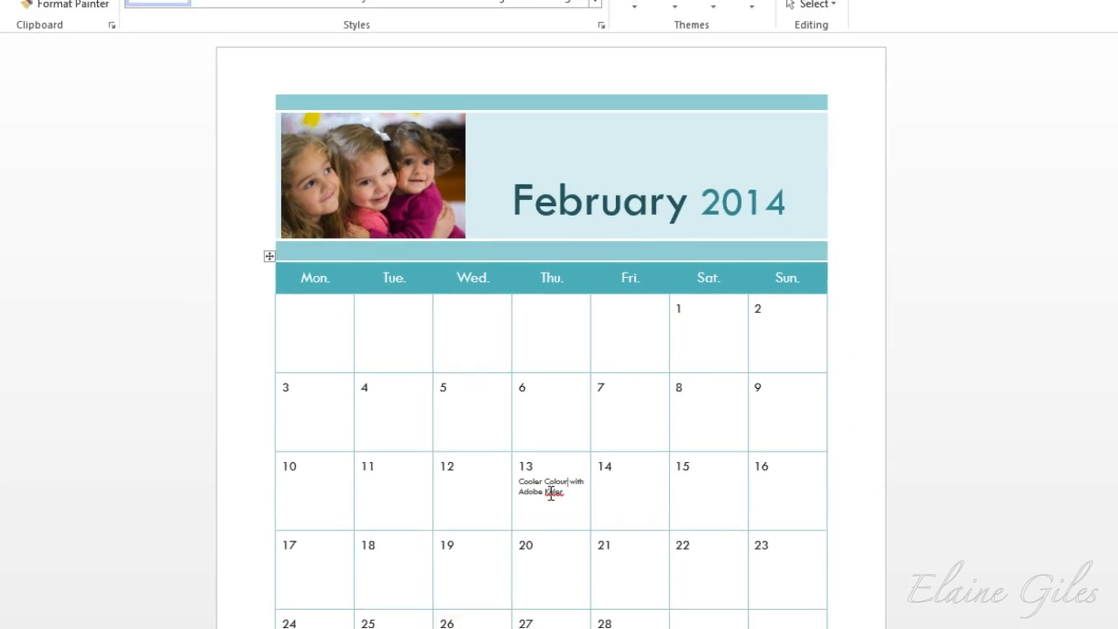
pyautogui.rightClick(553, 492)
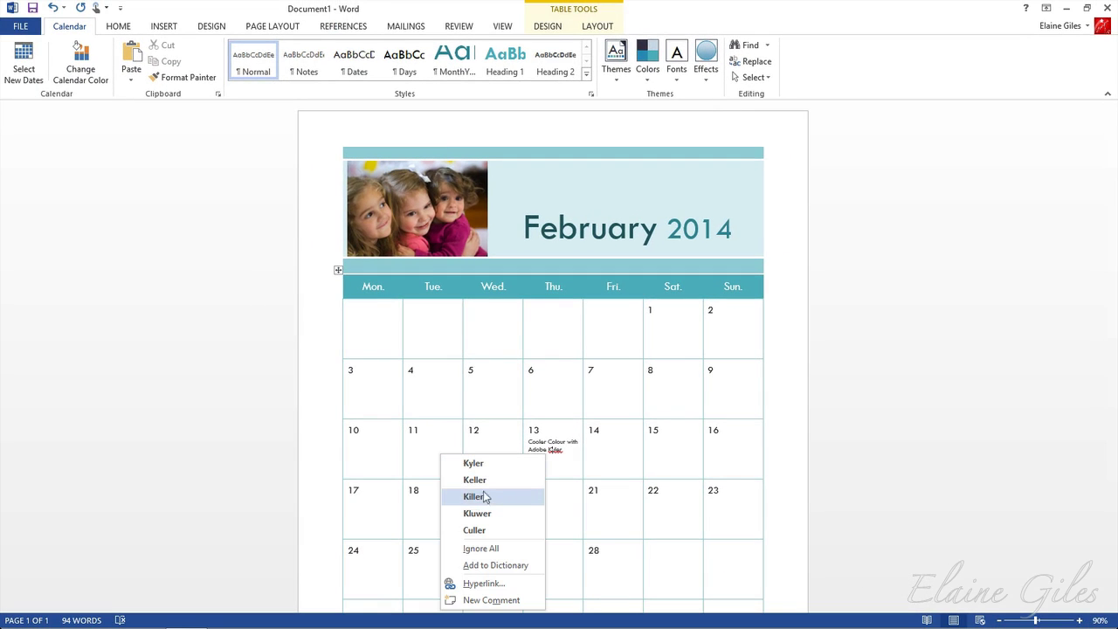
pyautogui.click(487, 564)
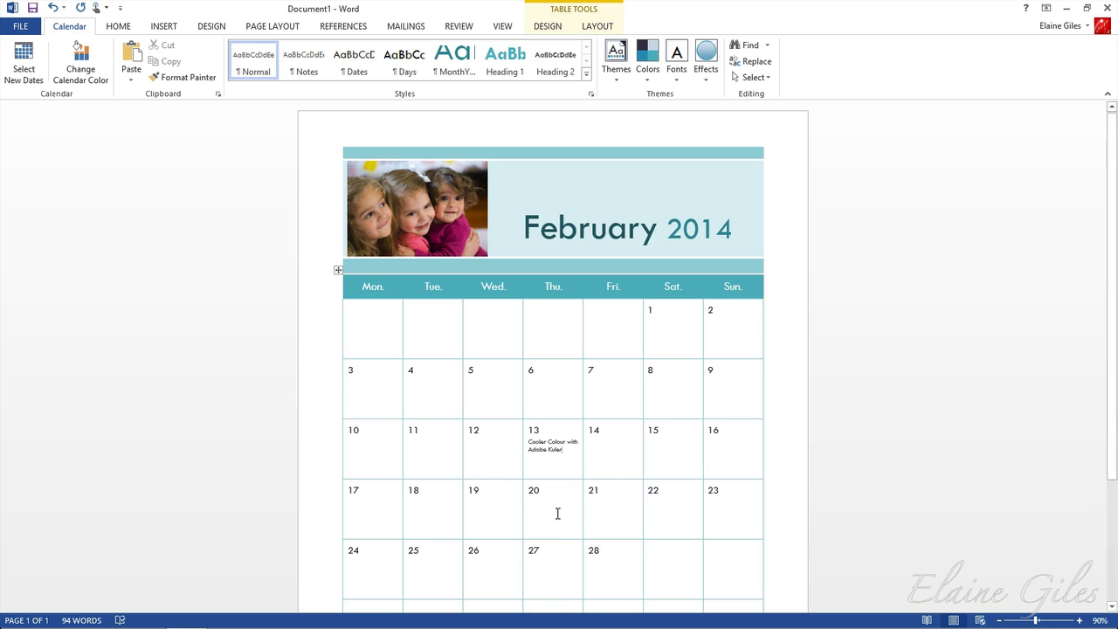
# Try moving the Cooler Colour with Adobe Kuler entry from February 13 to February 11
pyautogui.tripleClick(548, 449)
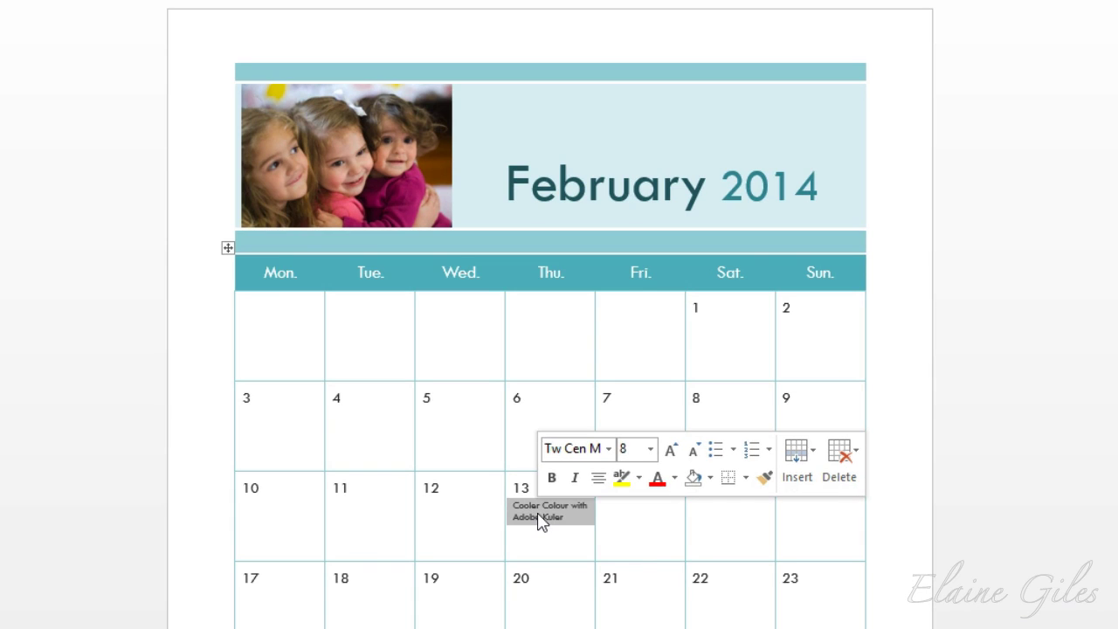
pyautogui.moveTo(540, 520); pyautogui.dragTo(370, 517)
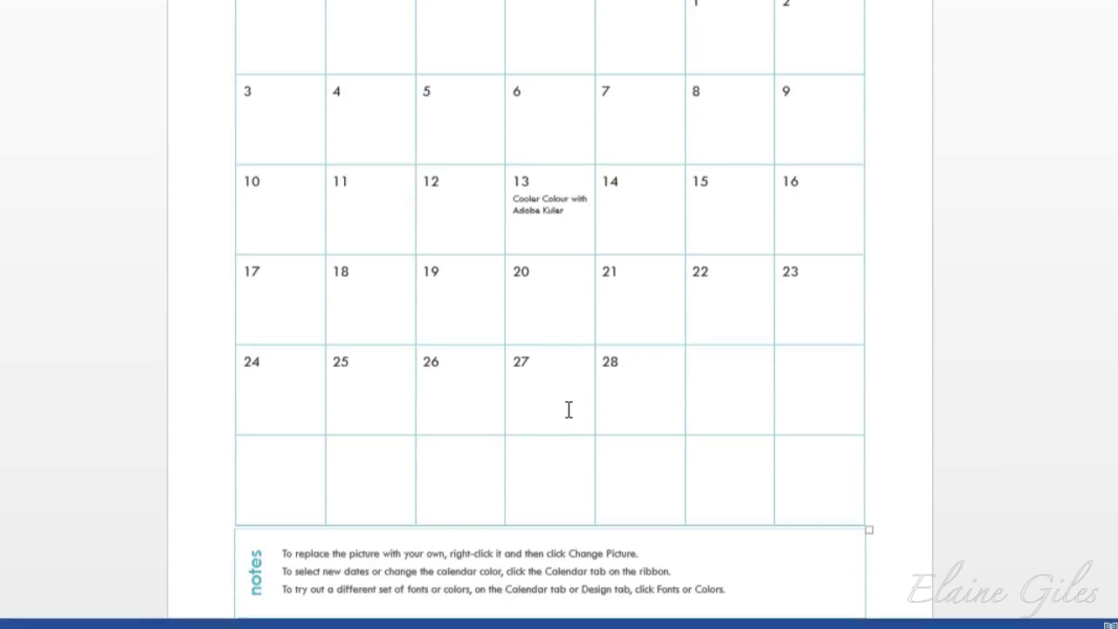
# Replace the placeholder text in the notes area with three lines: Quarter End, Annual Report and Shareholder Meeting
pyautogui.scroll(-3, 569, 397)
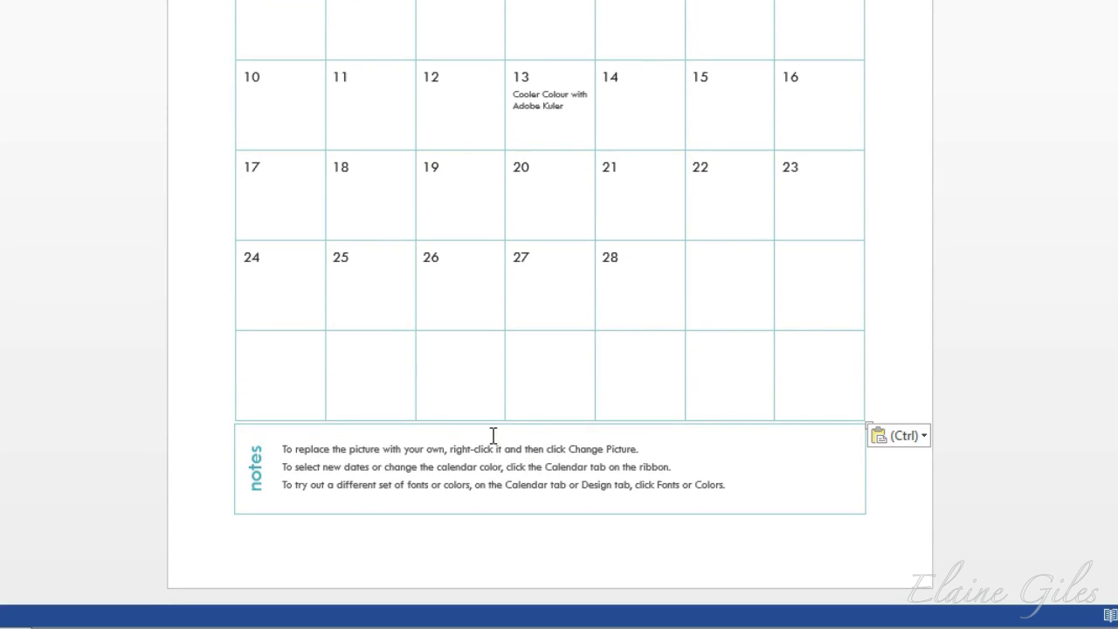
pyautogui.click(408, 469)
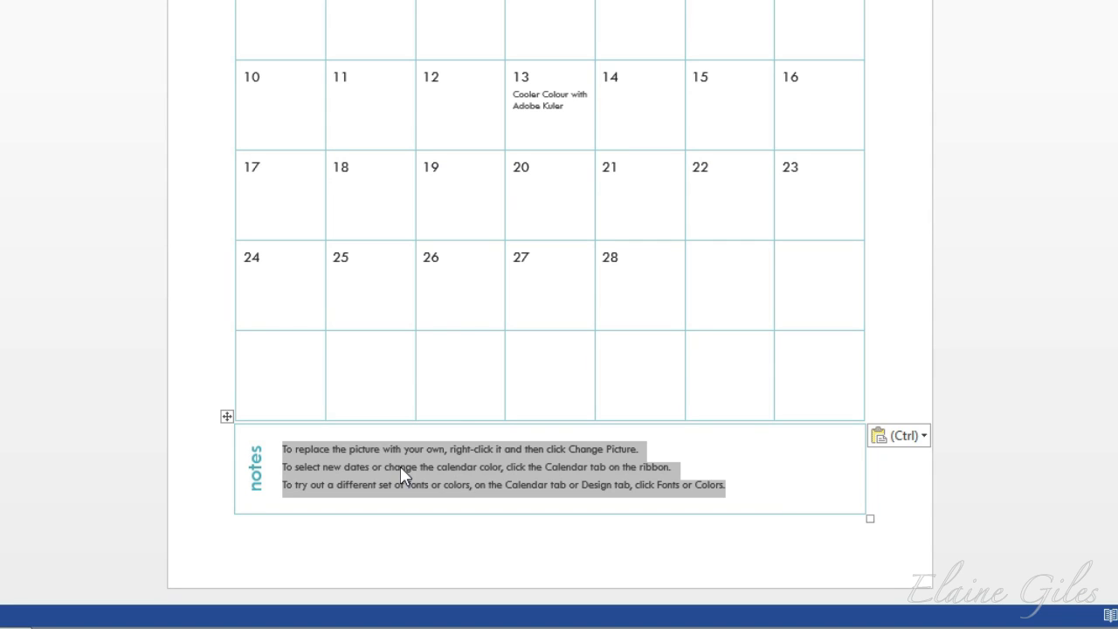
pyautogui.write('Qua')
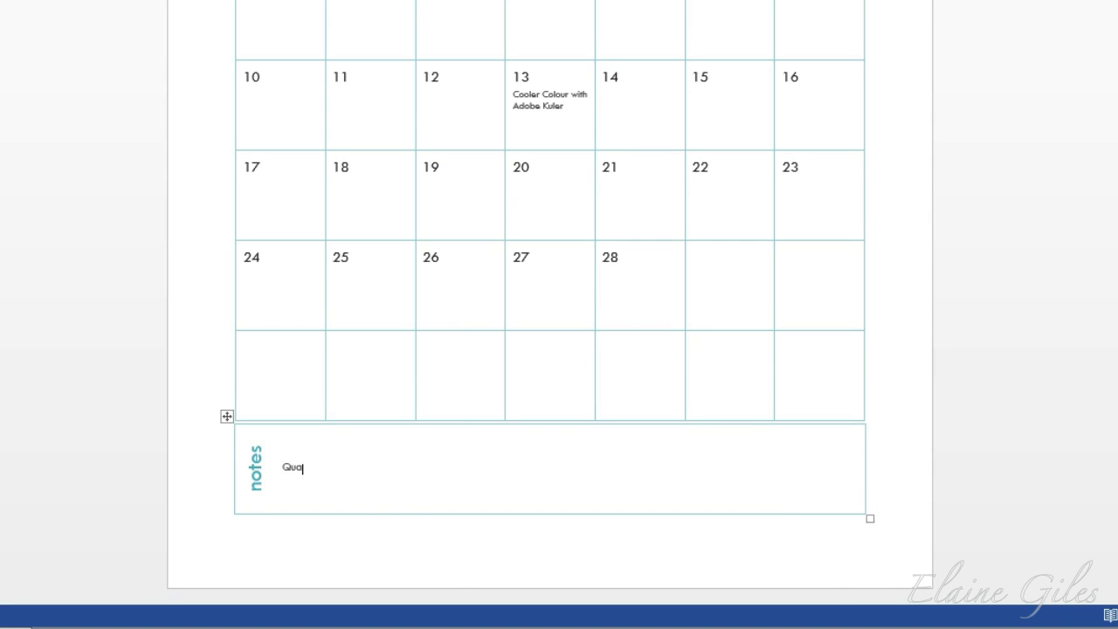
pyautogui.write('rter End')
pyautogui.press('Return')
pyautogui.write('Annual Report')
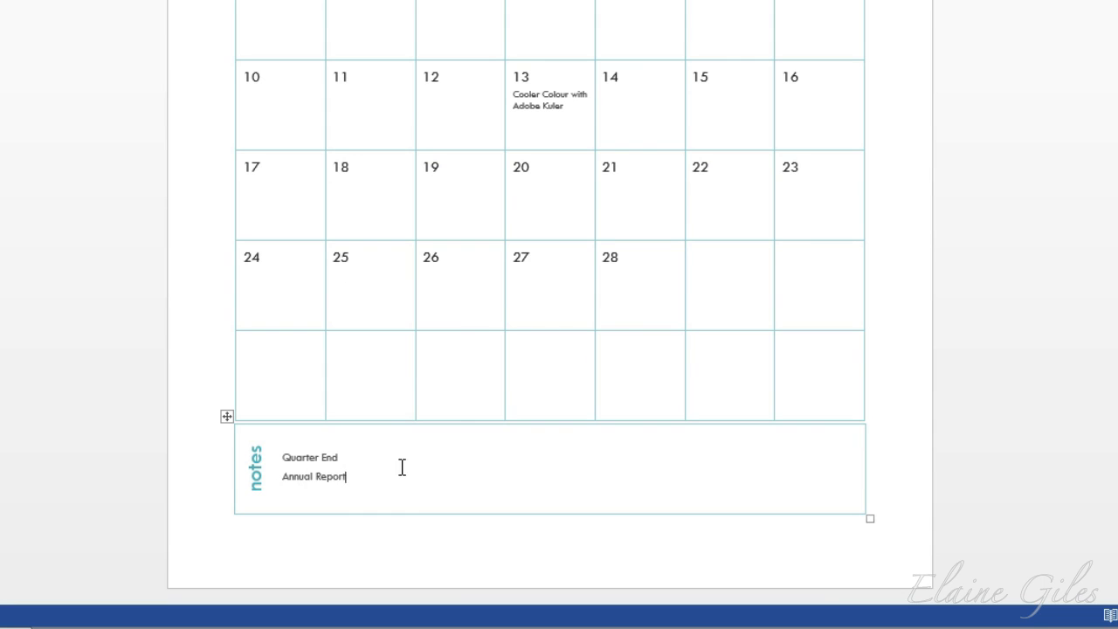
pyautogui.press('Return')
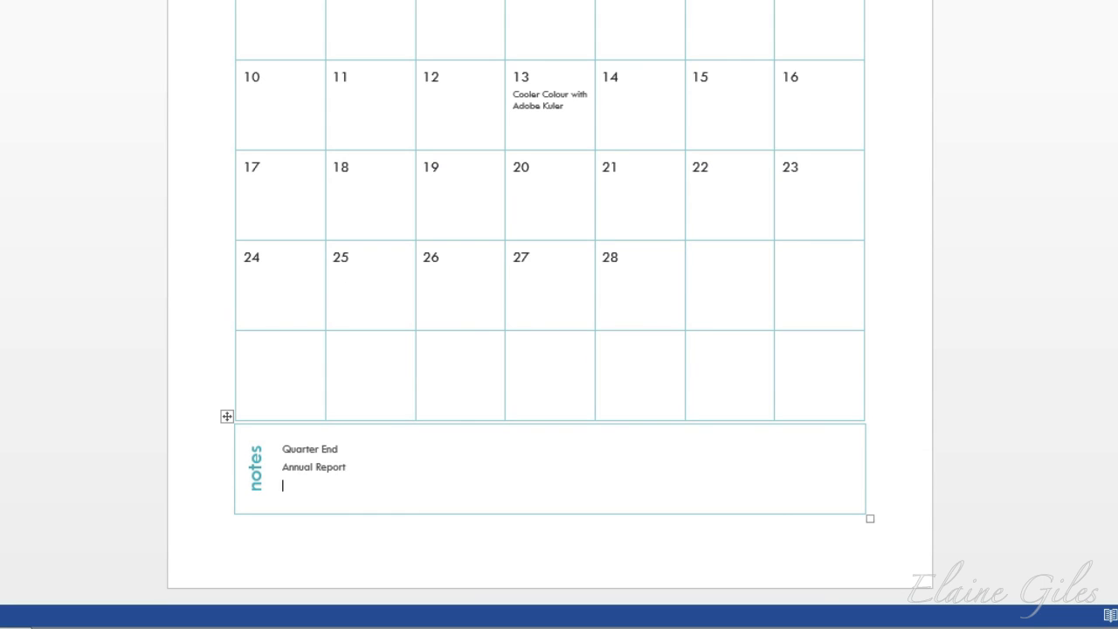
pyautogui.write('Shareholder Meeting')
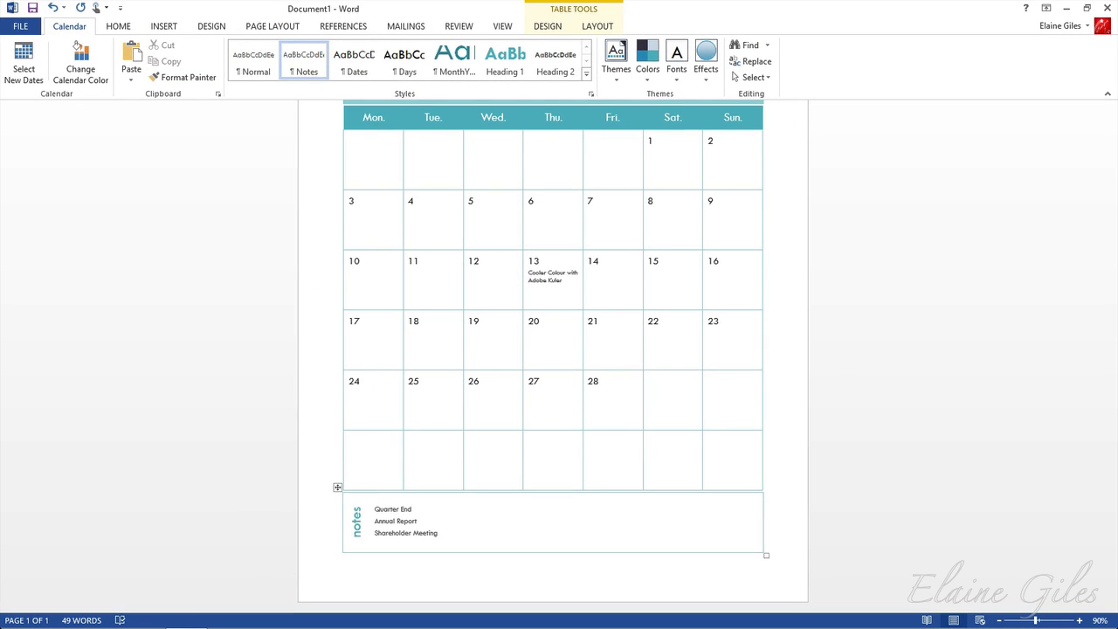
# Replace the header photo with the white dog picture exploring_006[1] from the SkyDrive folder Training Data, Word 2013
pyautogui.scroll(3, 457, 515)
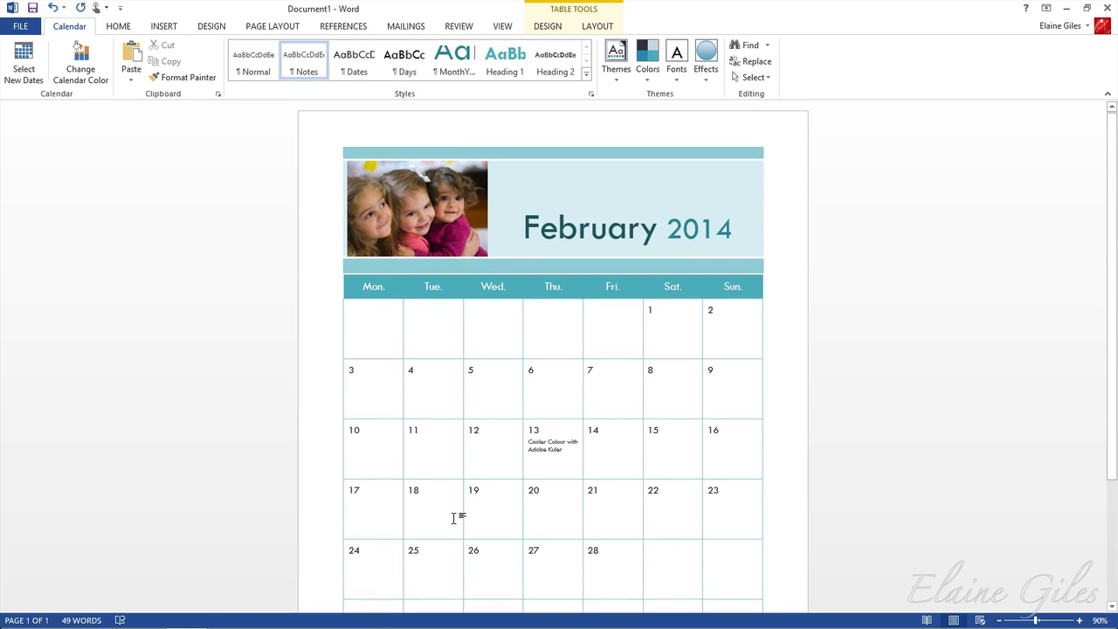
pyautogui.click(417, 193)
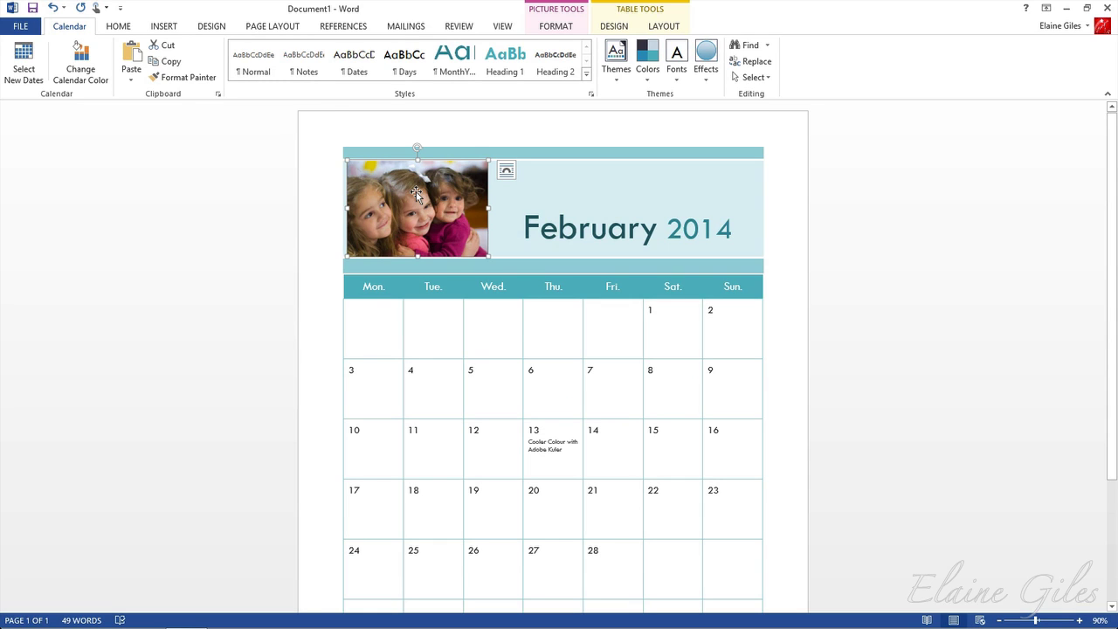
pyautogui.rightClick(417, 193)
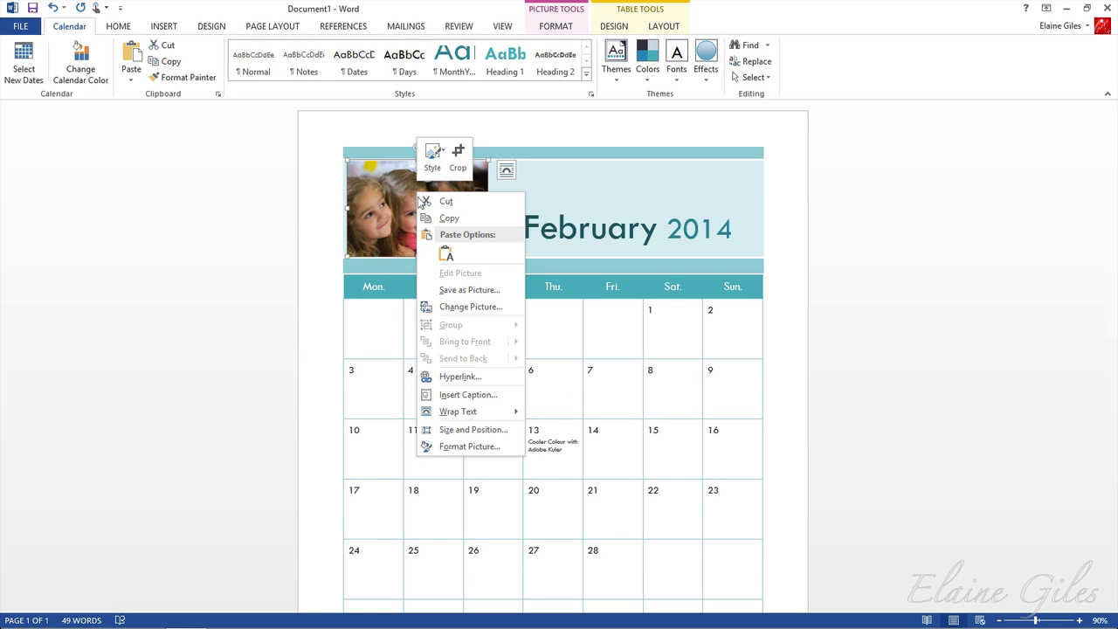
pyautogui.click(472, 306)
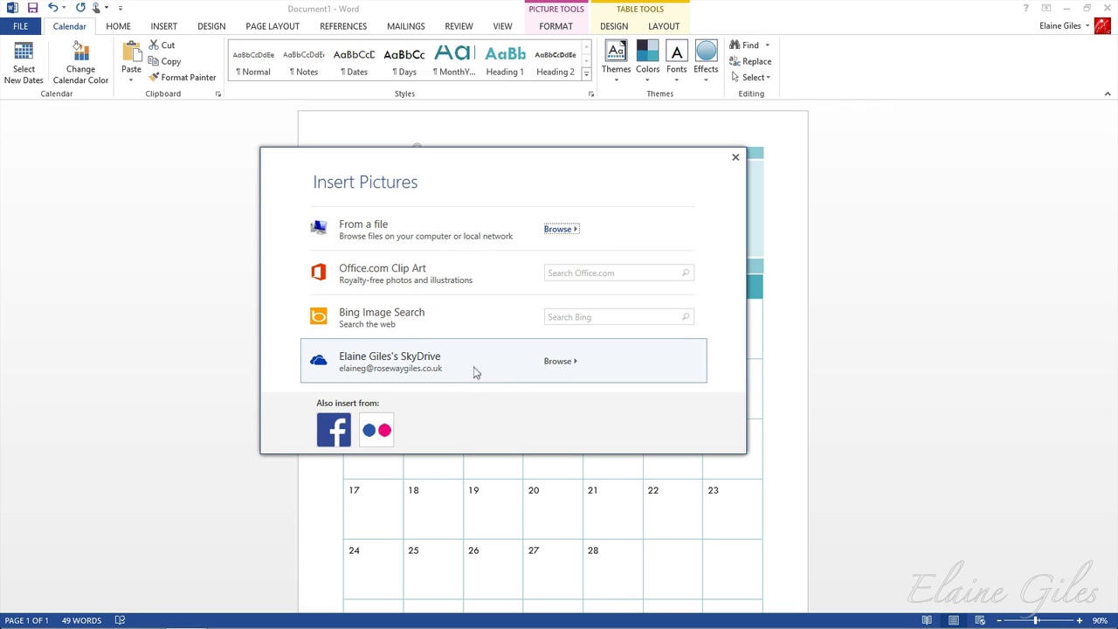
pyautogui.click(559, 361)
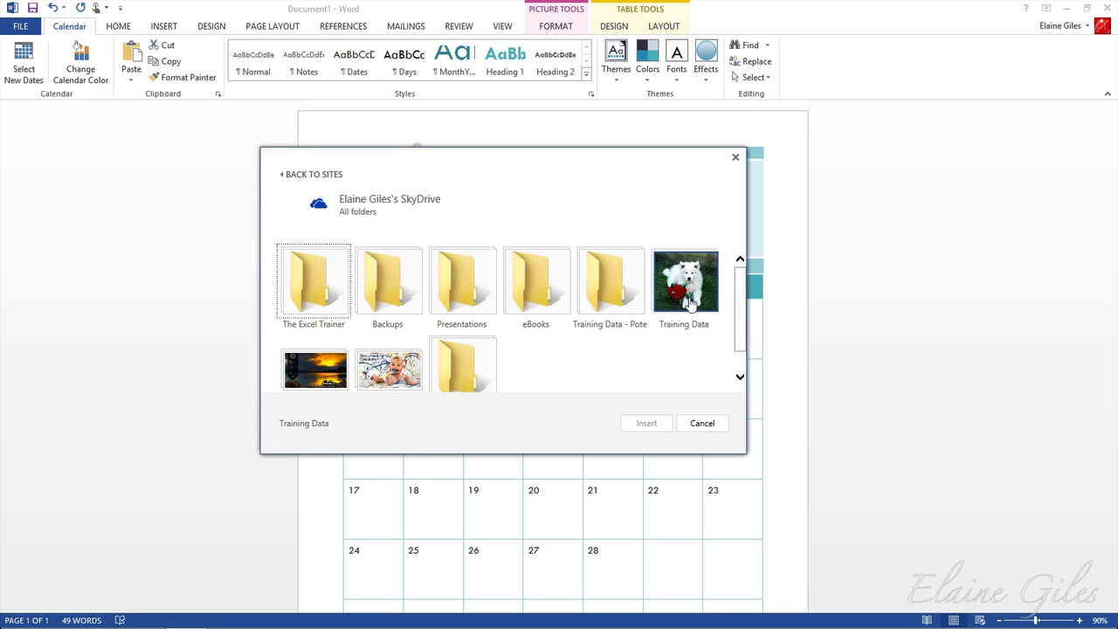
pyautogui.click(690, 303)
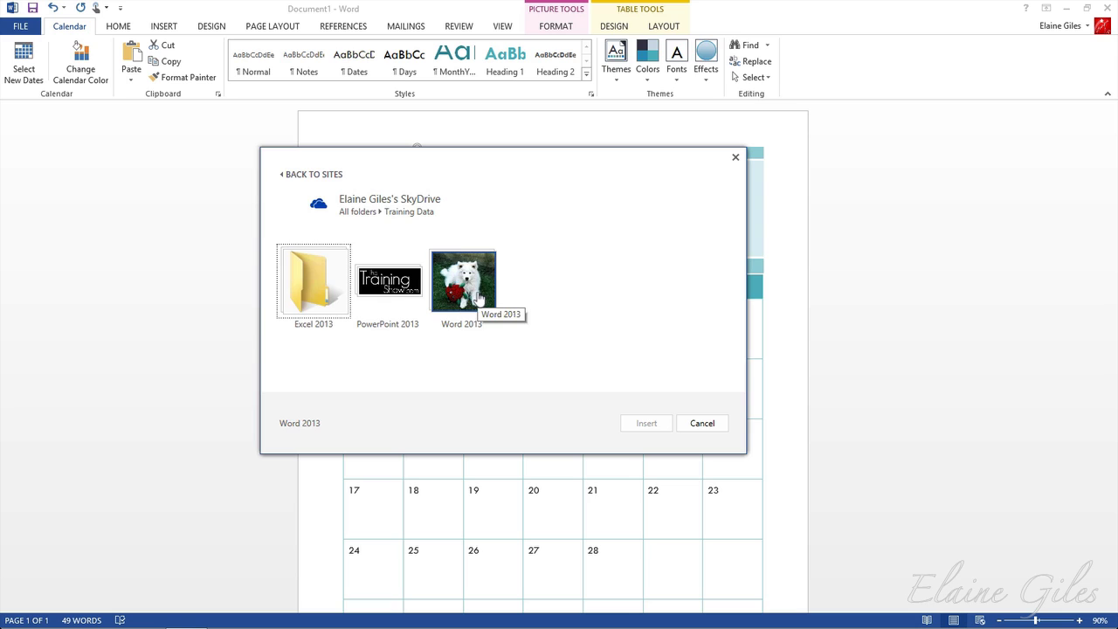
pyautogui.click(479, 298)
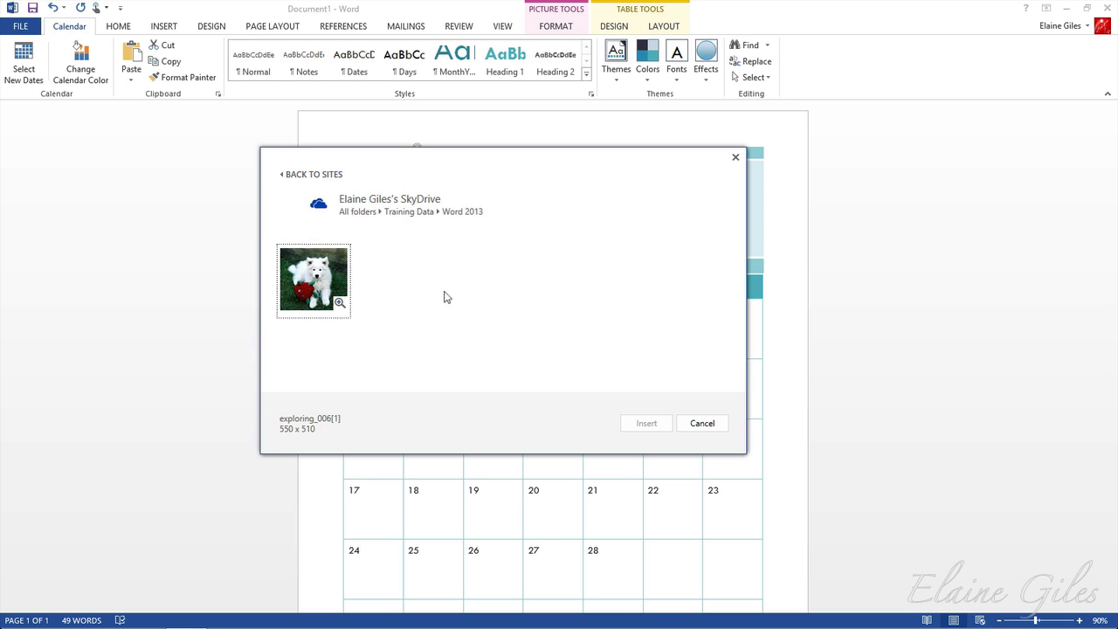
pyautogui.click(343, 297)
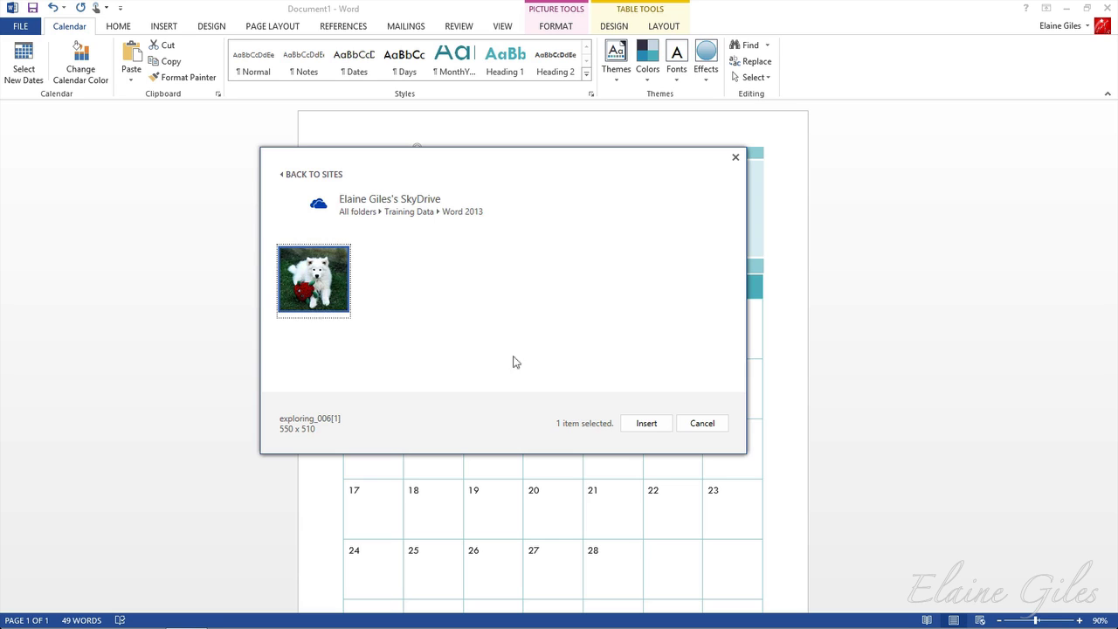
pyautogui.click(646, 424)
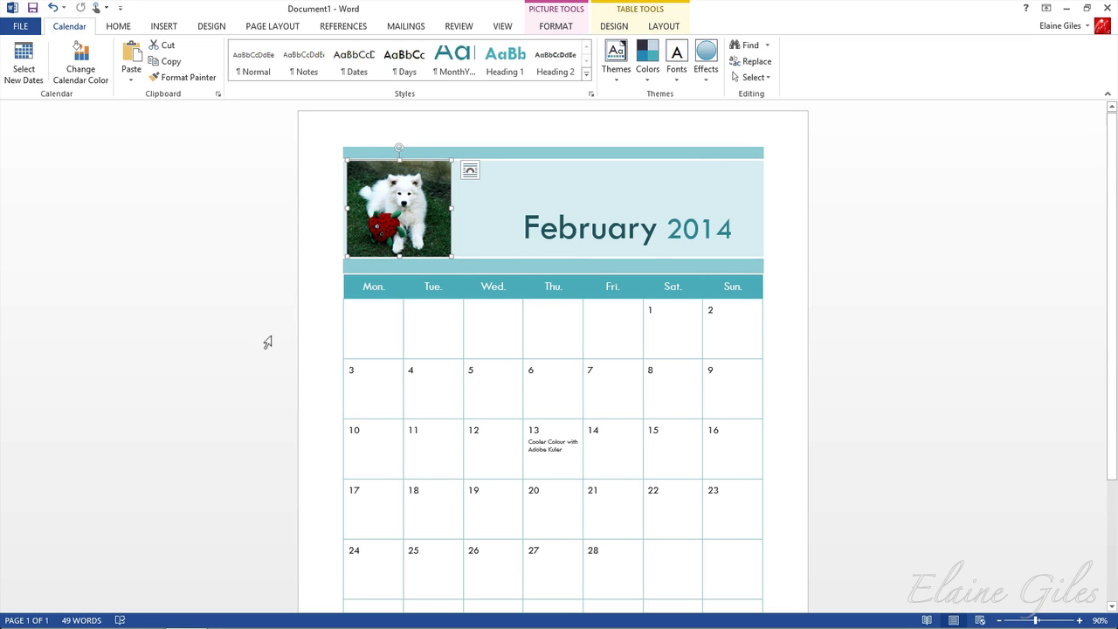
# Change the calendar's paper size to A4
pyautogui.scroll(-4, 267, 343)
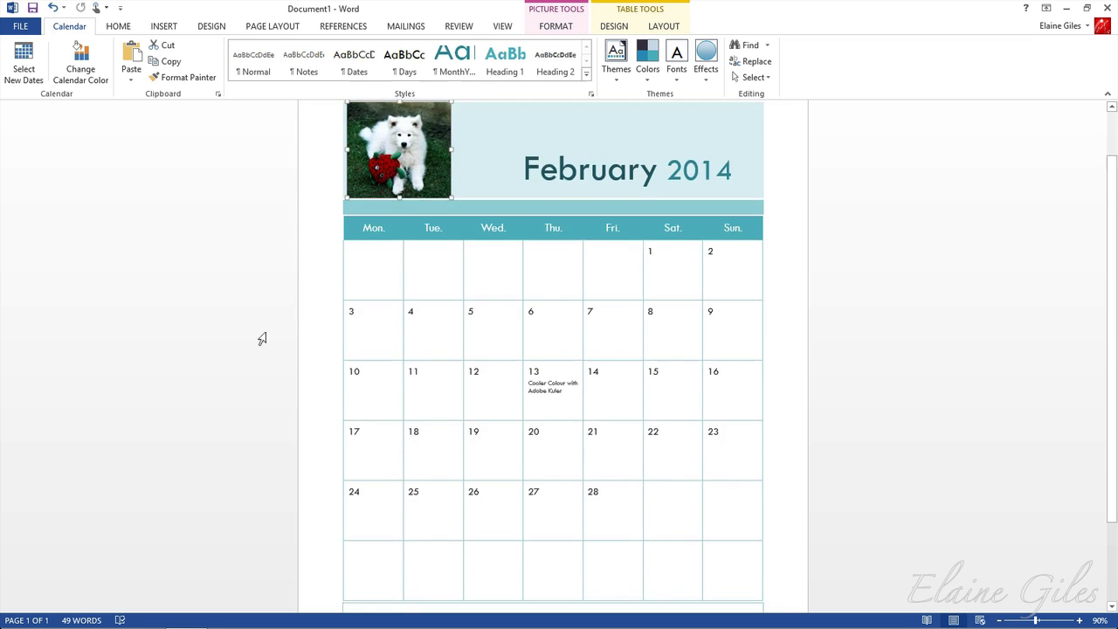
pyautogui.scroll(4, 262, 339)
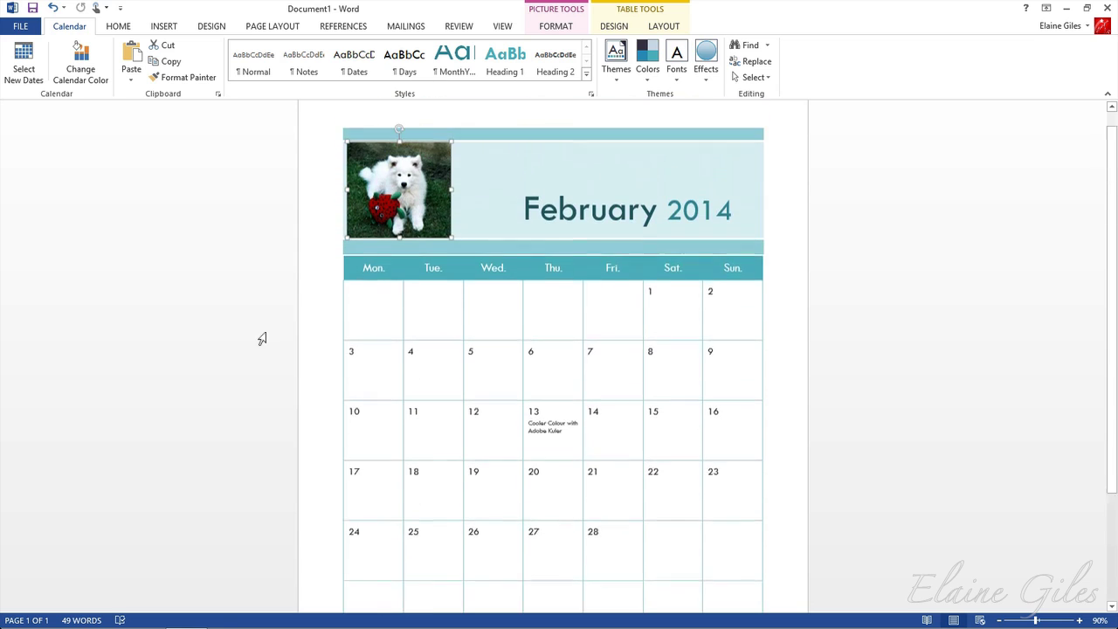
pyautogui.click(269, 28)
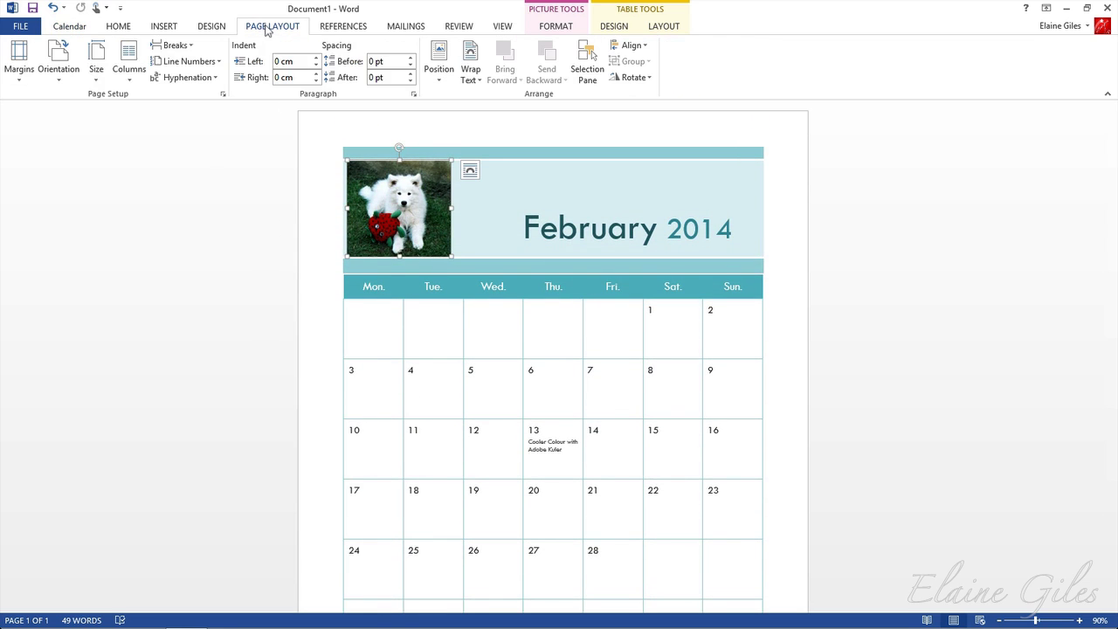
pyautogui.click(96, 68)
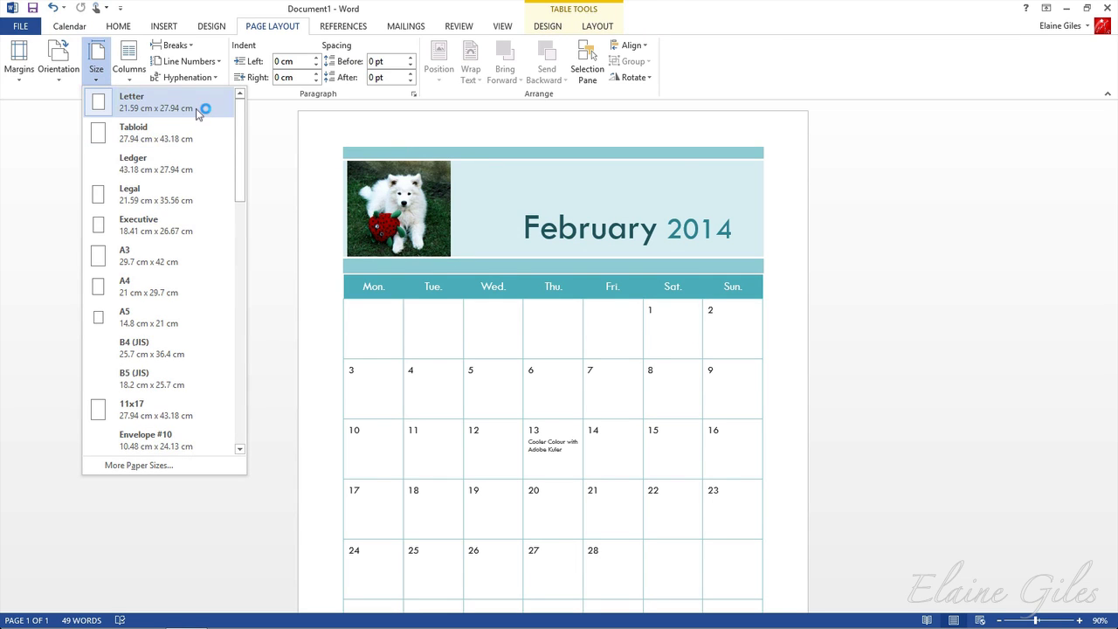
pyautogui.click(177, 291)
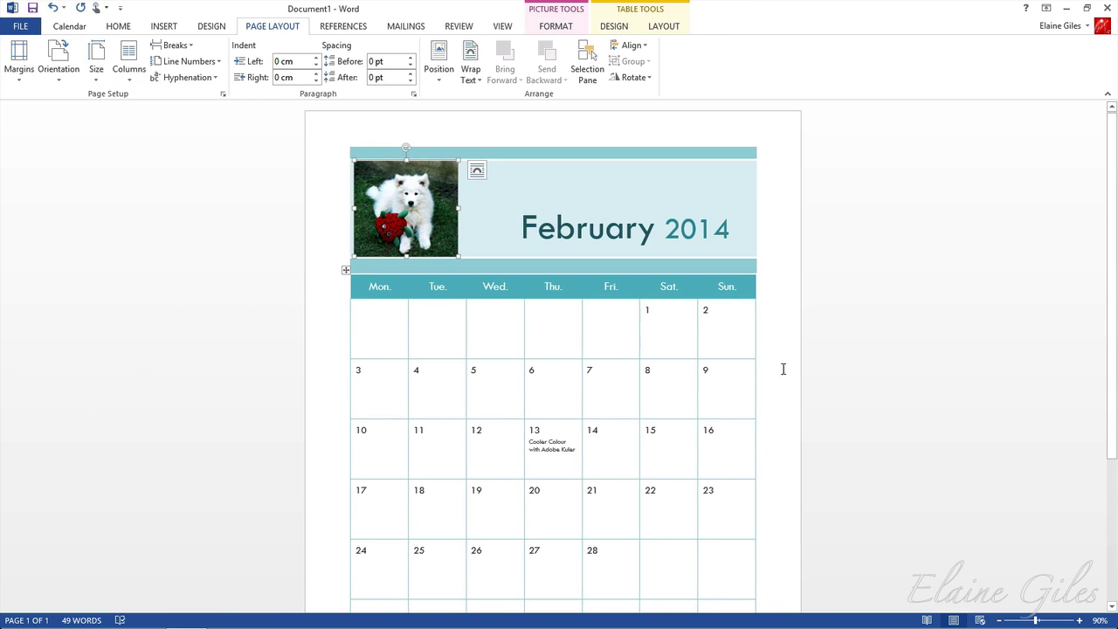
# Enlarge the notes table downward to fill most of the empty space beneath it on the page
pyautogui.scroll(-5, 784, 368)
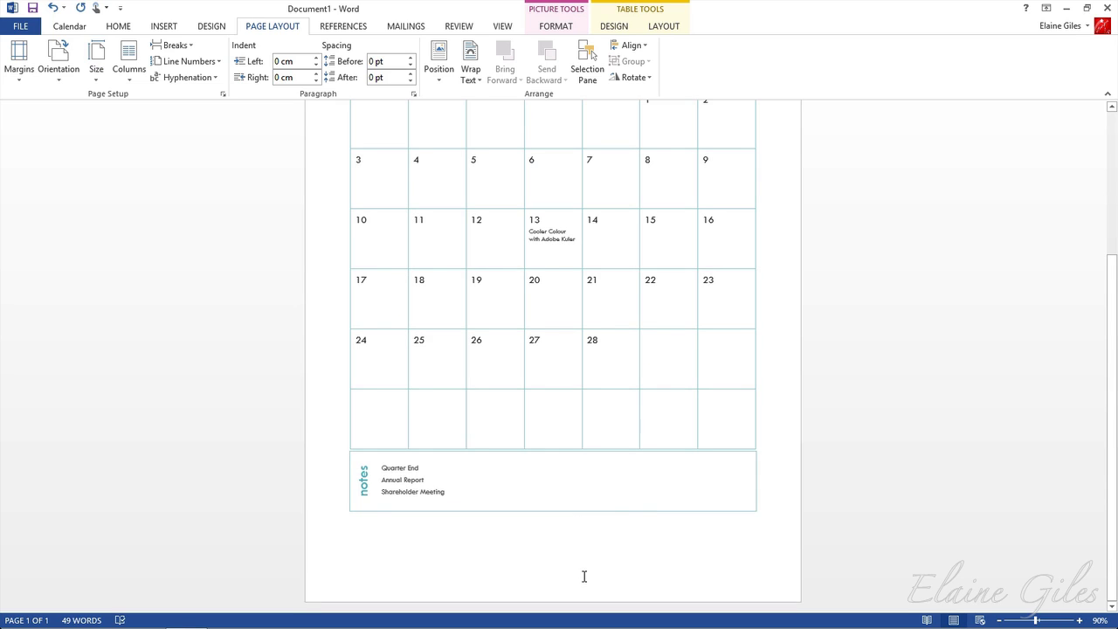
pyautogui.moveTo(611, 499)
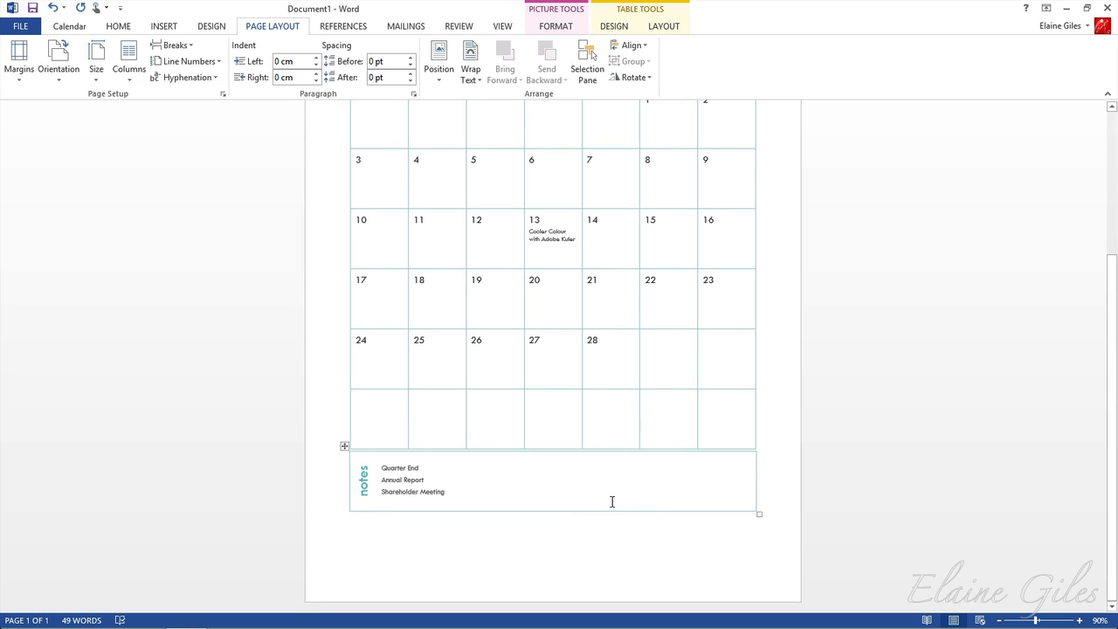
pyautogui.click(344, 446)
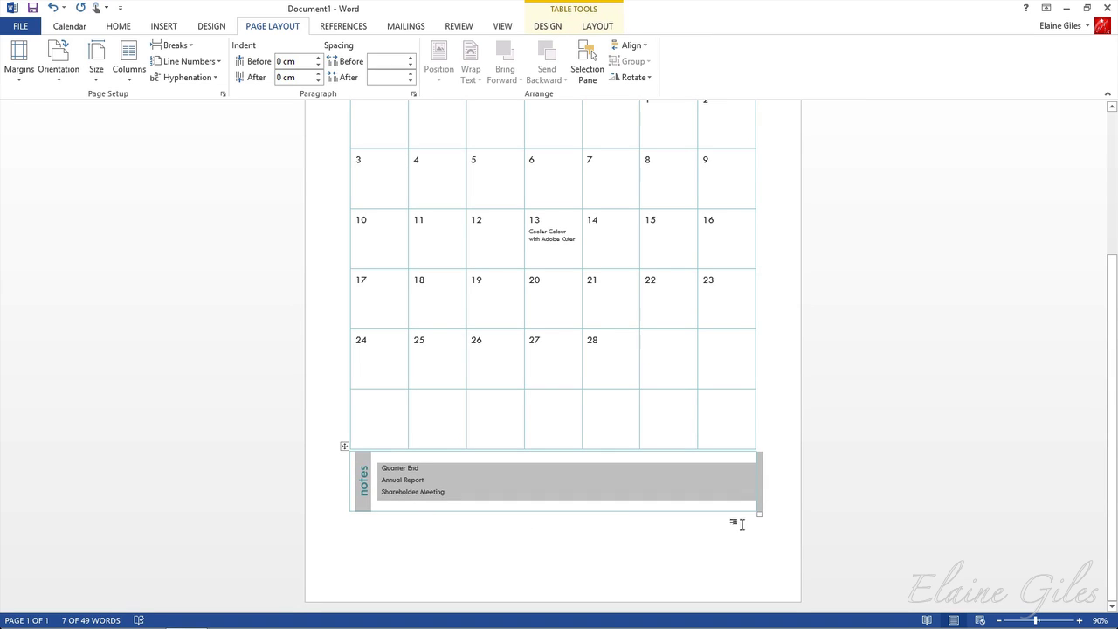
pyautogui.moveTo(757, 513); pyautogui.dragTo(756, 566)
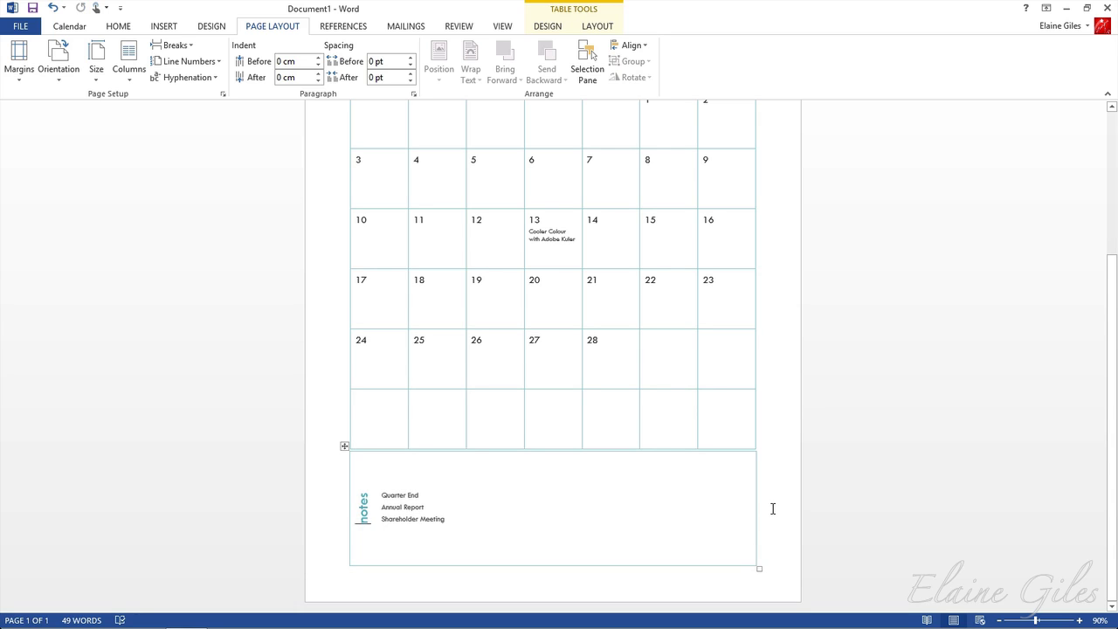
# Regenerate the calendar's dates for January 2014
pyautogui.scroll(1, 772, 509)
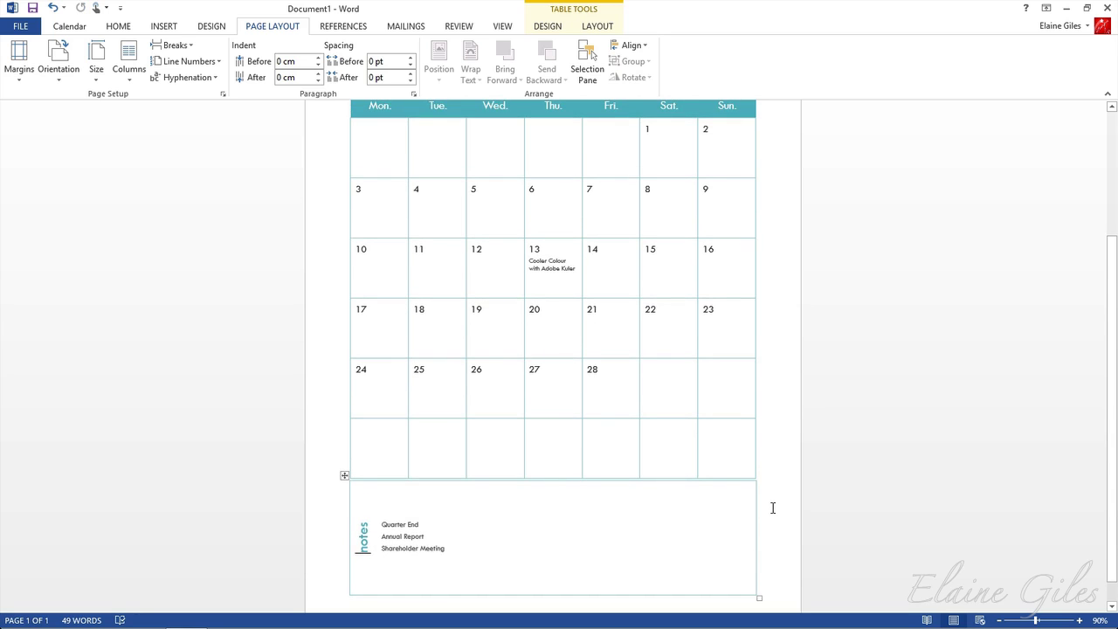
pyautogui.scroll(5, 772, 509)
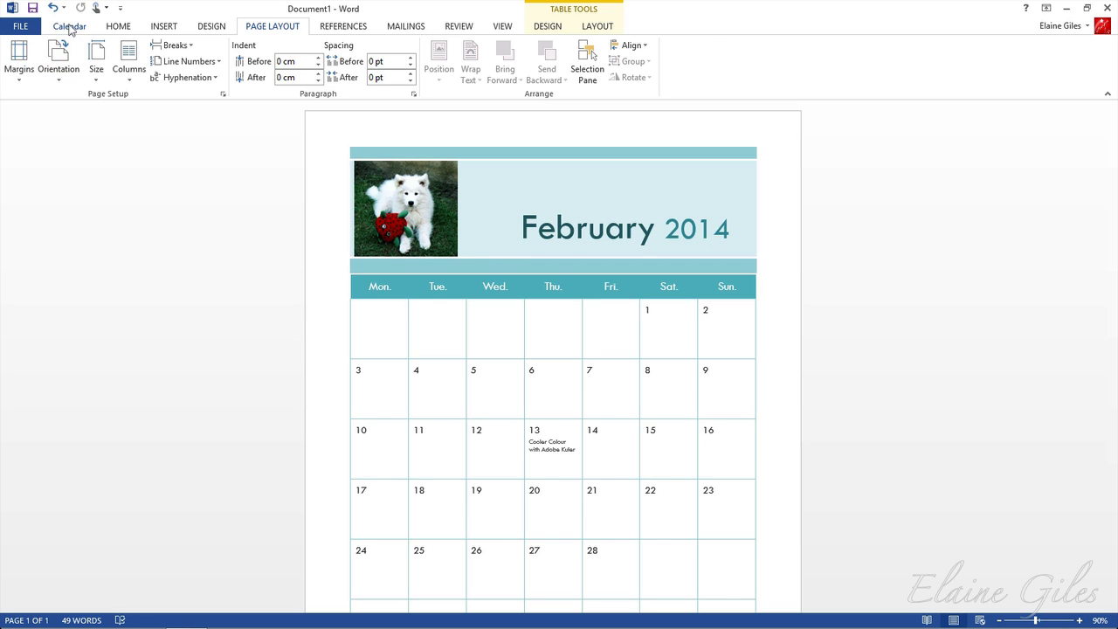
pyautogui.click(69, 27)
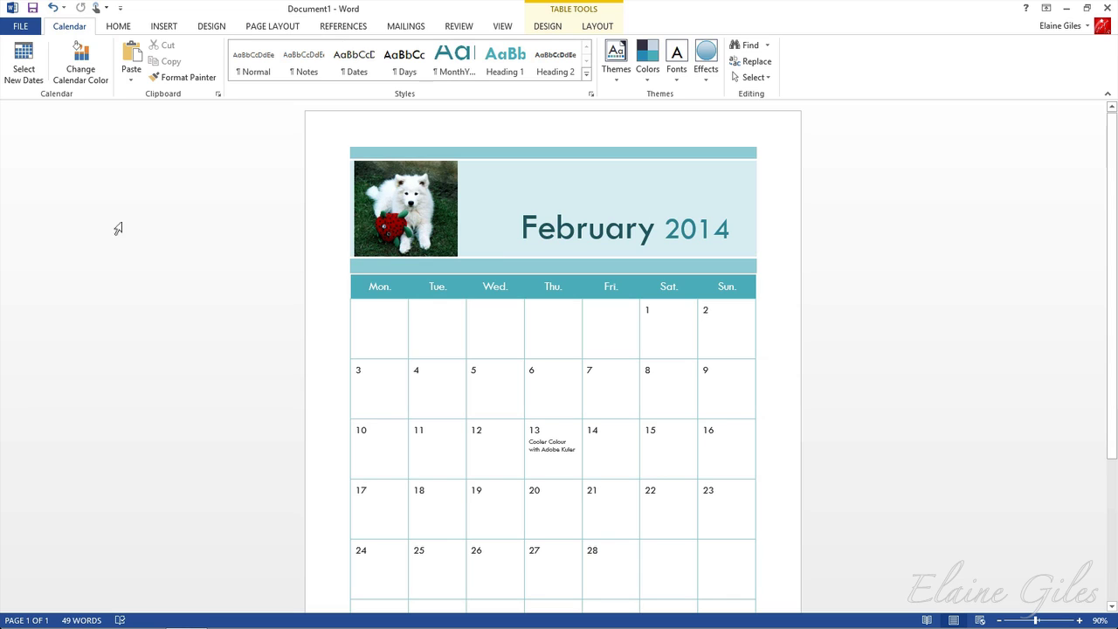
pyautogui.click(24, 61)
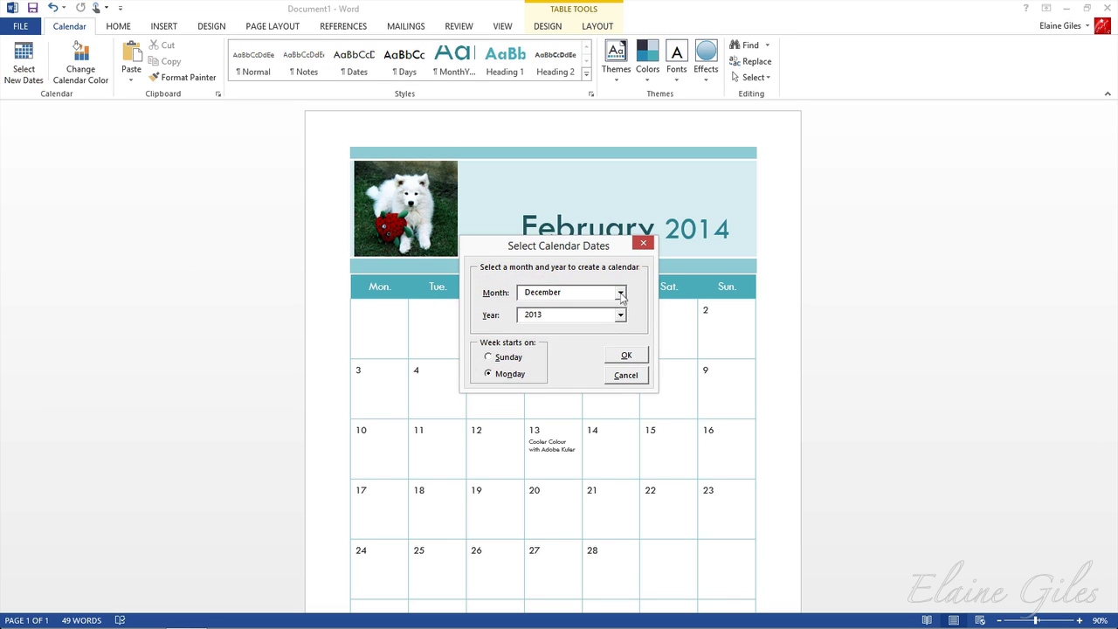
pyautogui.click(620, 293)
pyautogui.scroll(2, 617, 340)
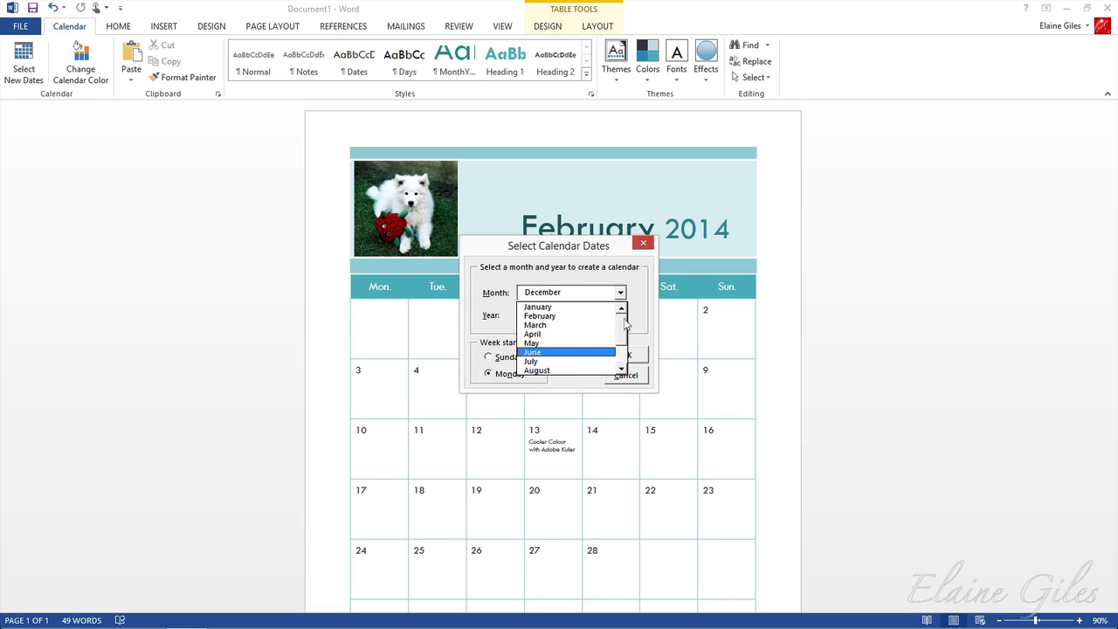
pyautogui.click(566, 308)
pyautogui.click(620, 315)
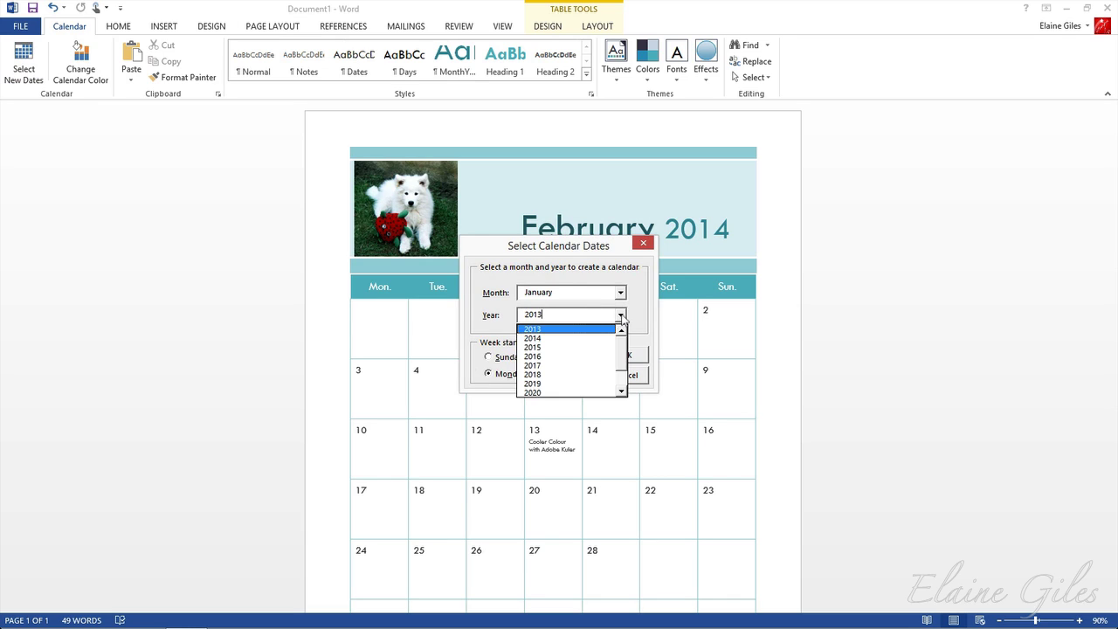
pyautogui.click(573, 338)
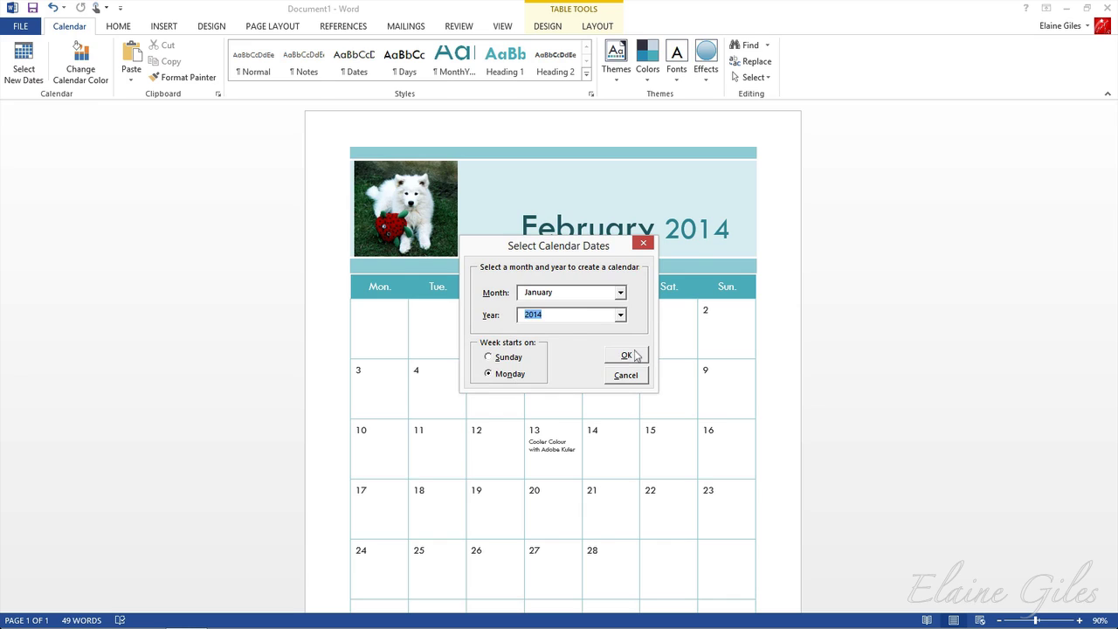
pyautogui.click(631, 353)
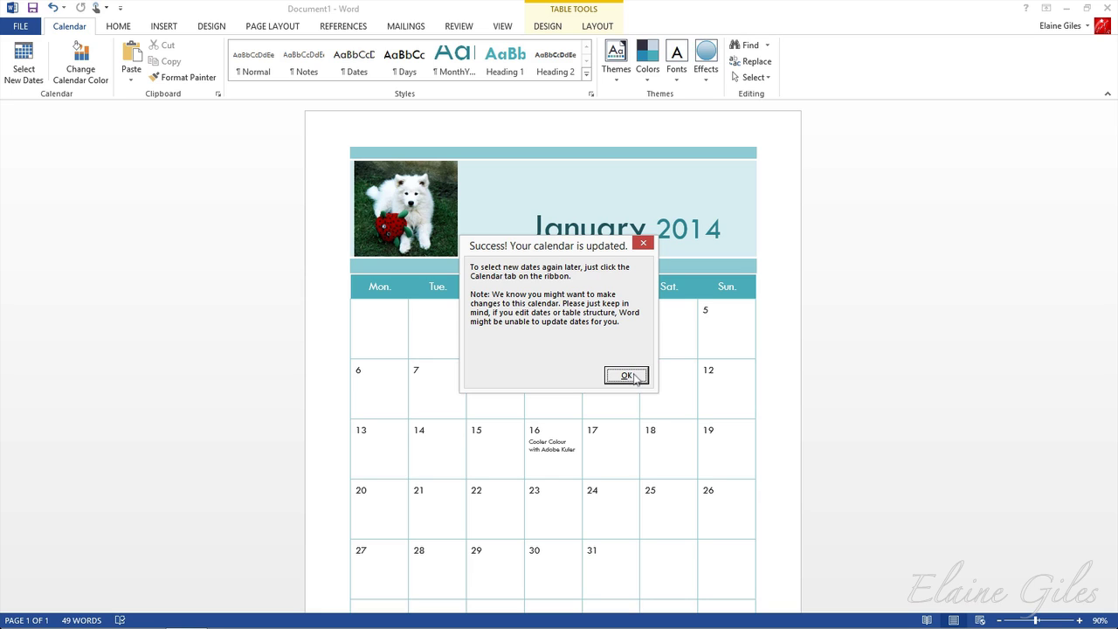
pyautogui.click(627, 376)
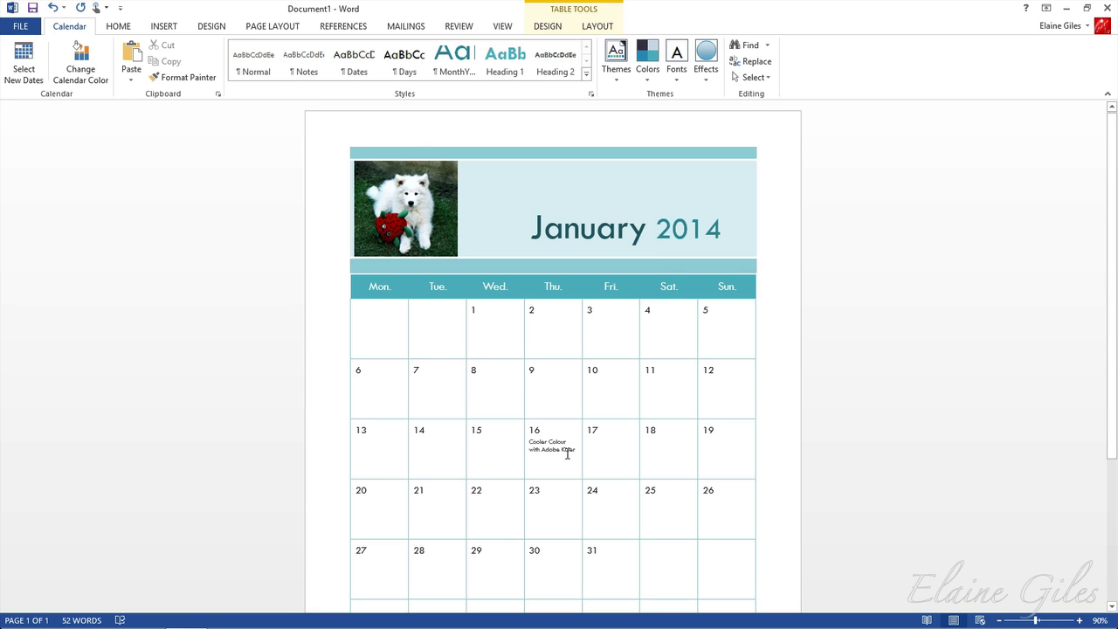
# Replace the existing entry under Thursday 16 January with "Will It Blend? Photoshop Blend Modes"
pyautogui.tripleClick(550, 449)
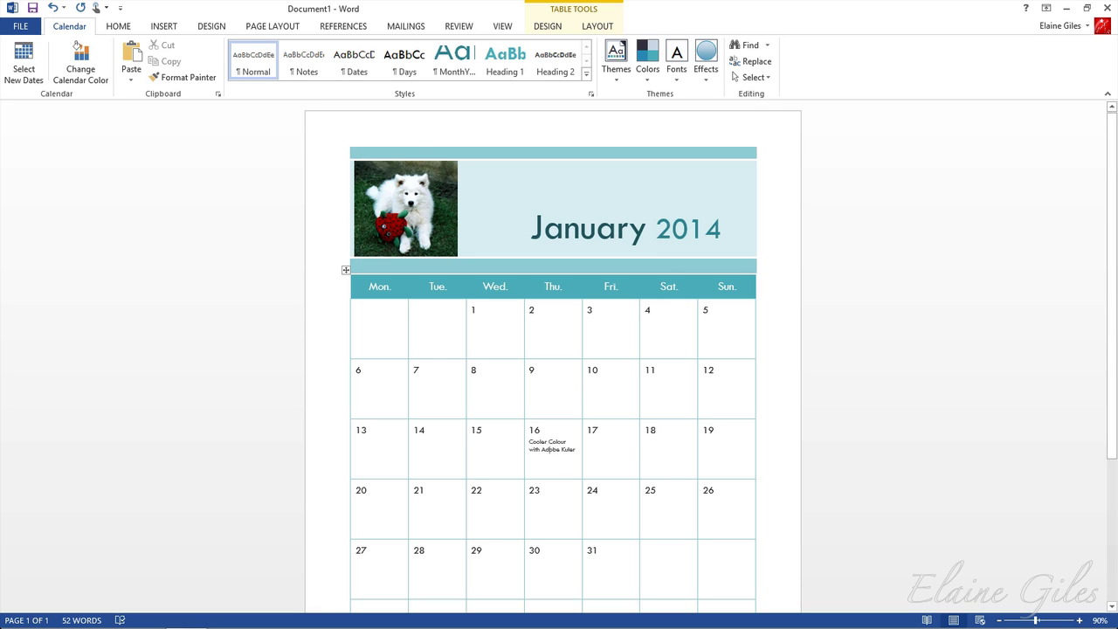
pyautogui.click(530, 441)
pyautogui.doubleClick(530, 443)
pyautogui.tripleClick(532, 446)
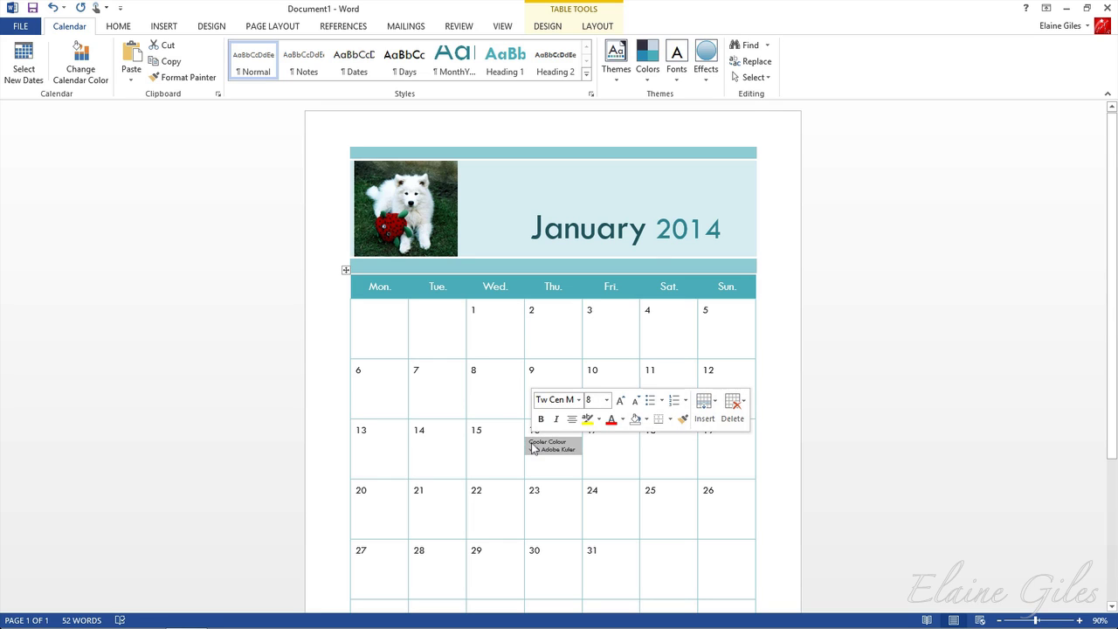
pyautogui.write('wal')
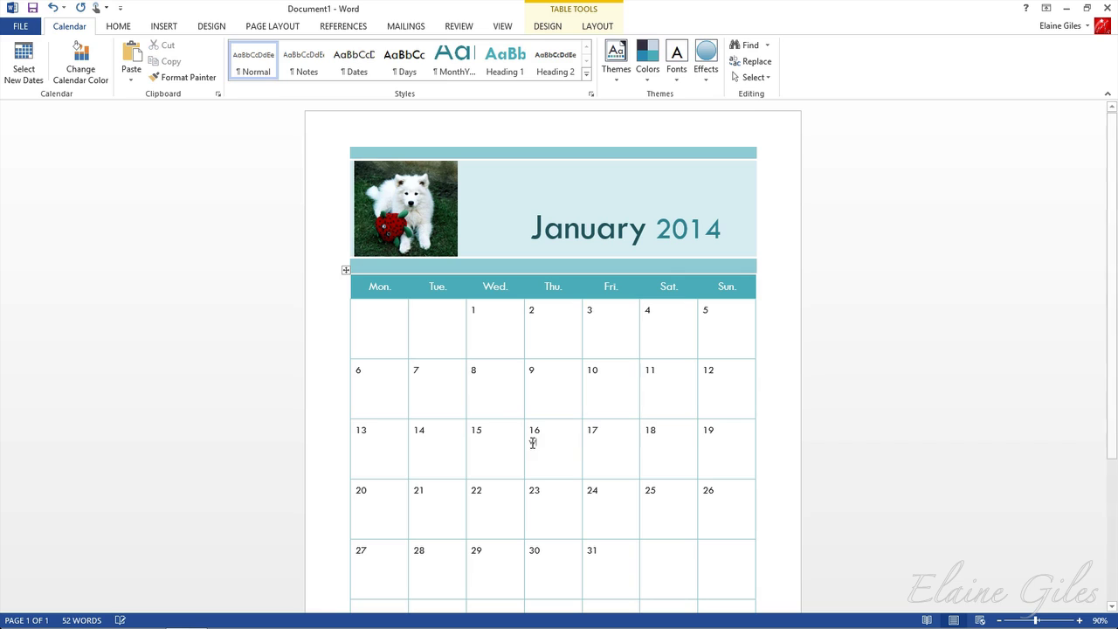
pyautogui.write('l It Blend')
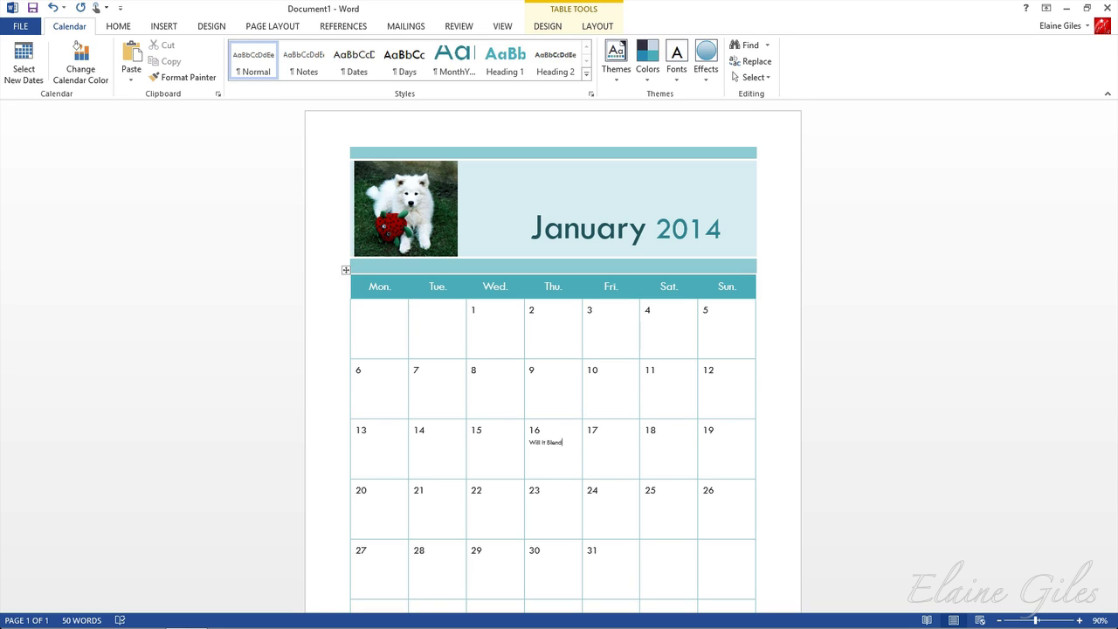
pyautogui.write('? Photoshop Blend Modes')
pyautogui.click(778, 438)
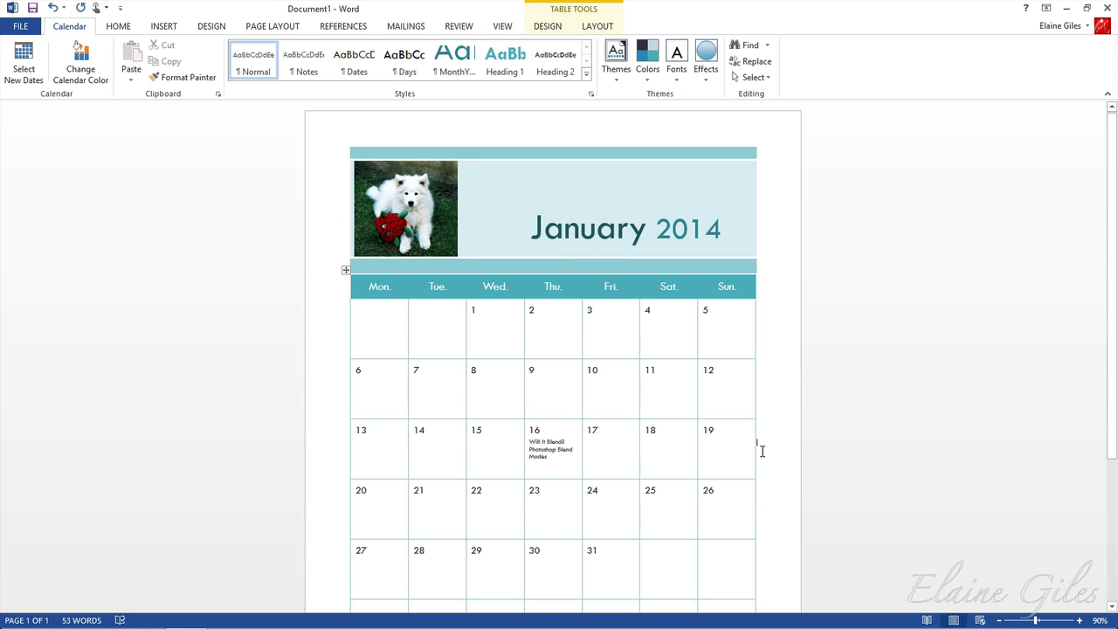
pyautogui.scroll(-5, 762, 451)
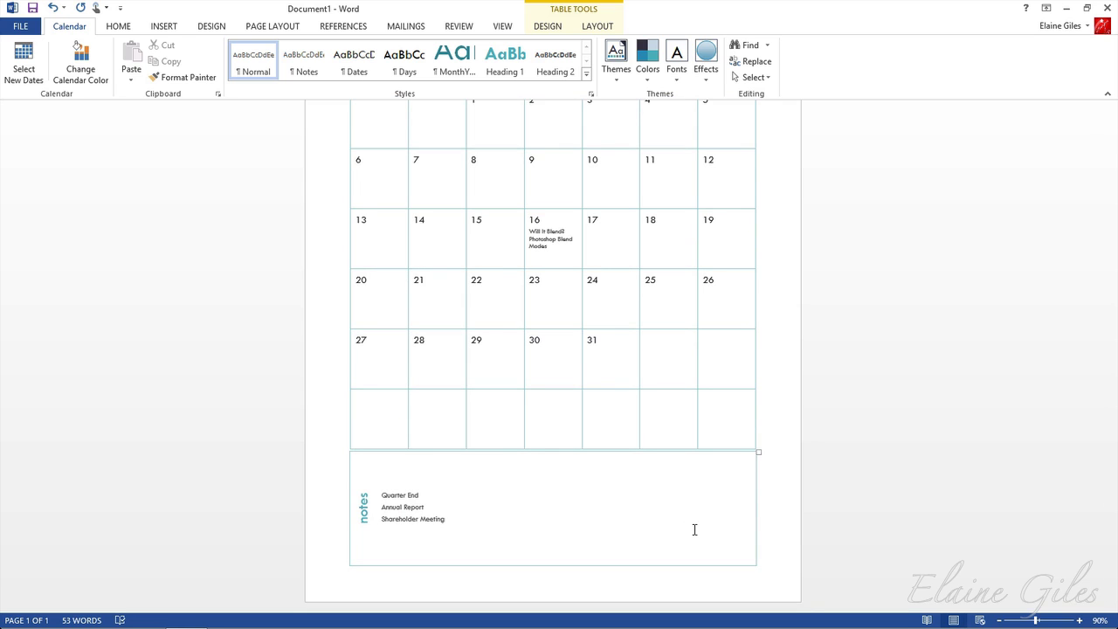
pyautogui.scroll(5, 695, 529)
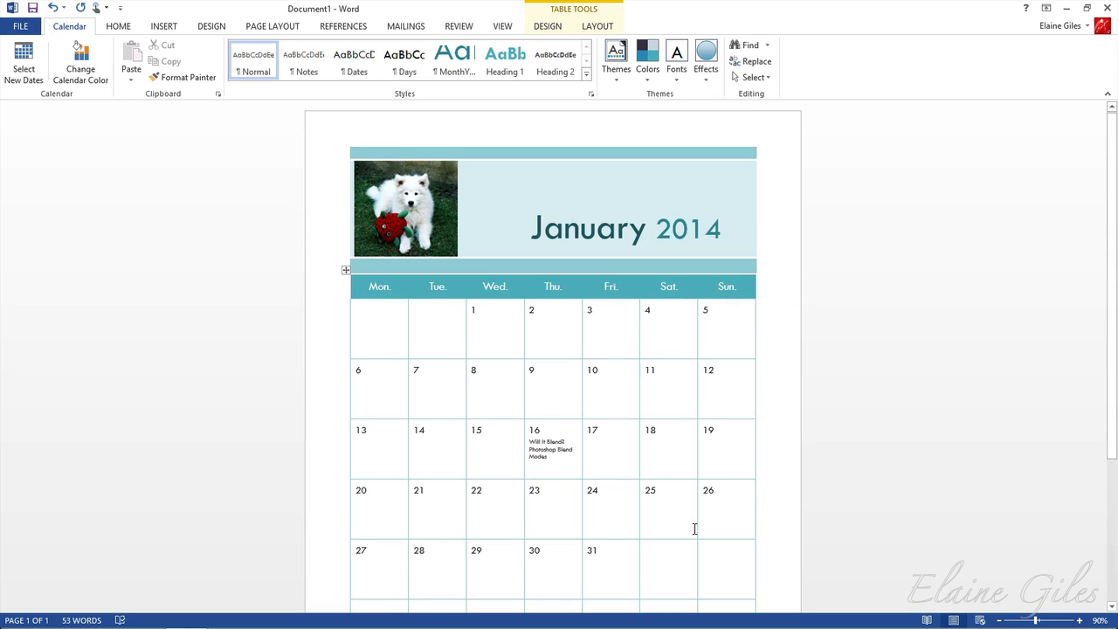